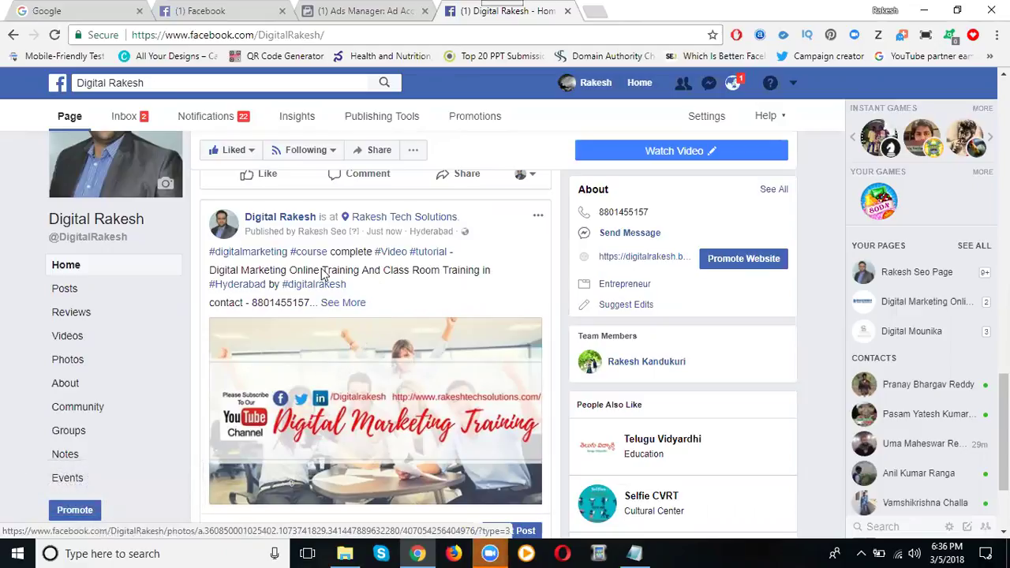
Check the ad account's remaining spend cap, then return to the Digital Rakesh page
click(361, 12)
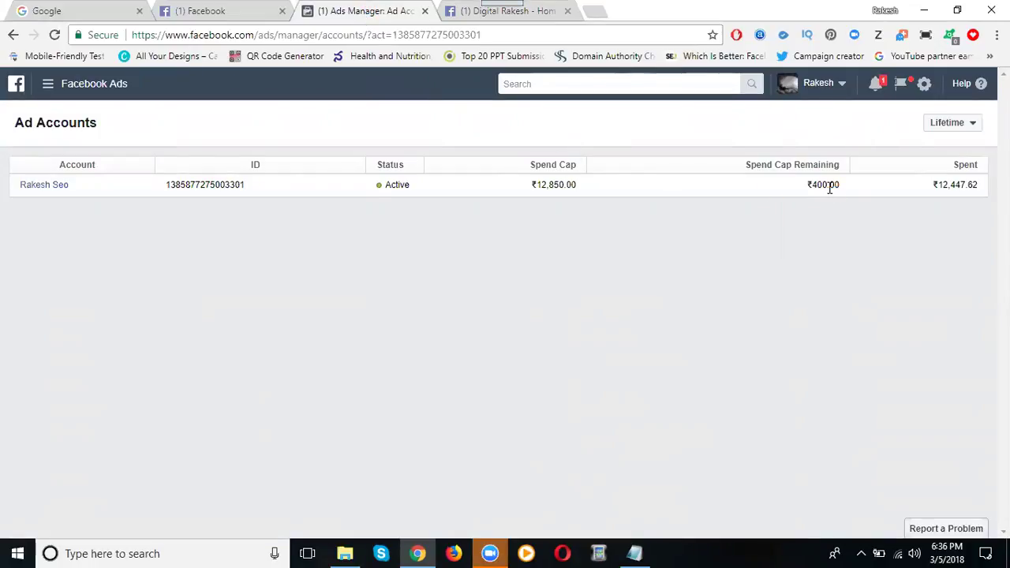
click(521, 10)
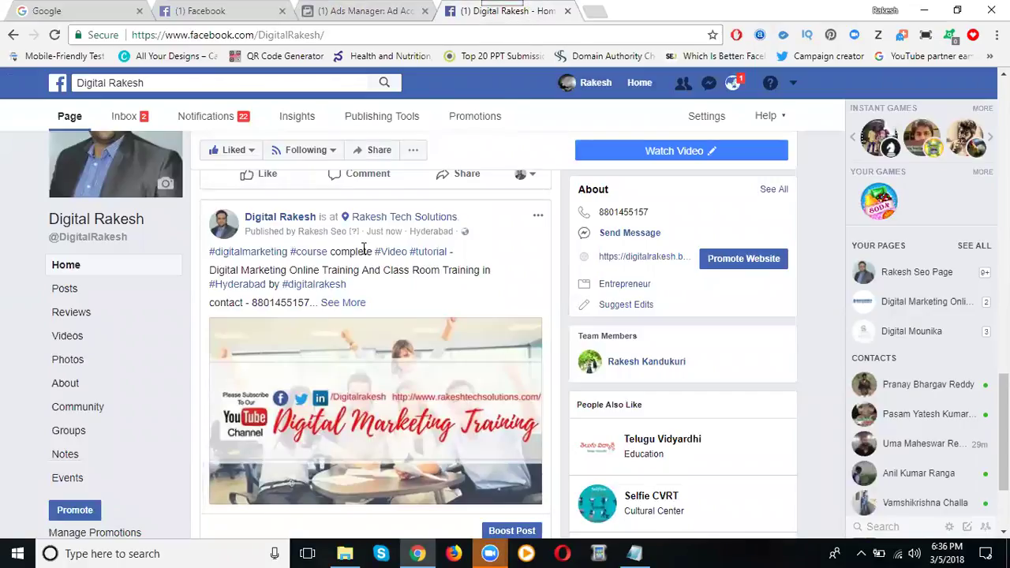
scroll(364, 251, down, 2)
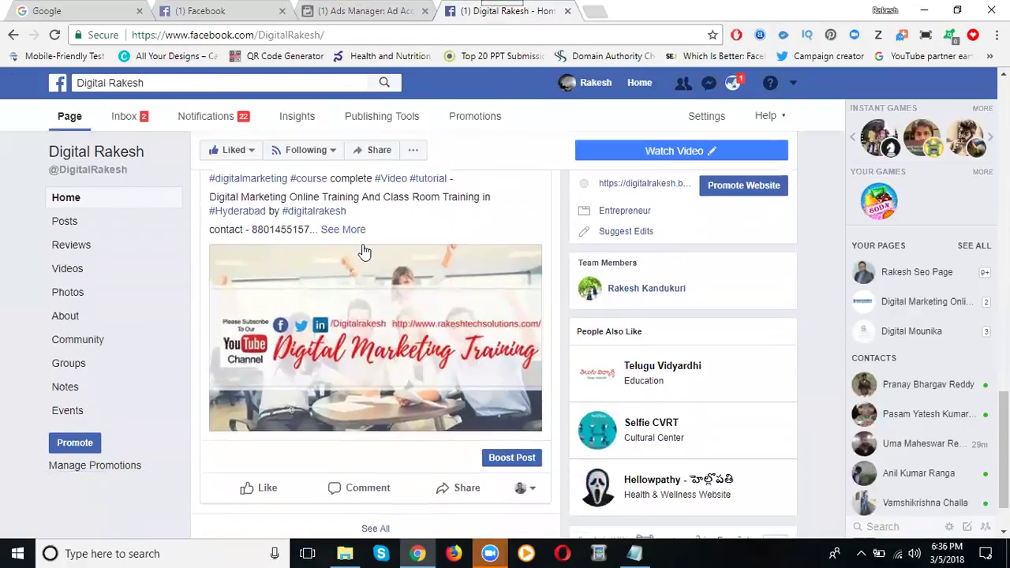
Boost the Digital Marketing Training post and compare its desktop, mobile and Instagram previews
click(504, 458)
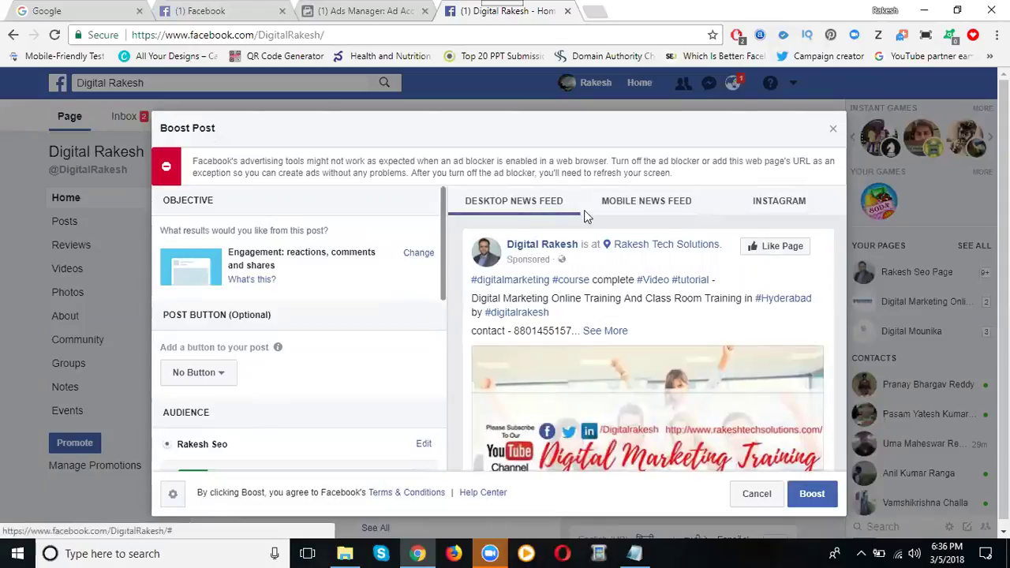
click(636, 212)
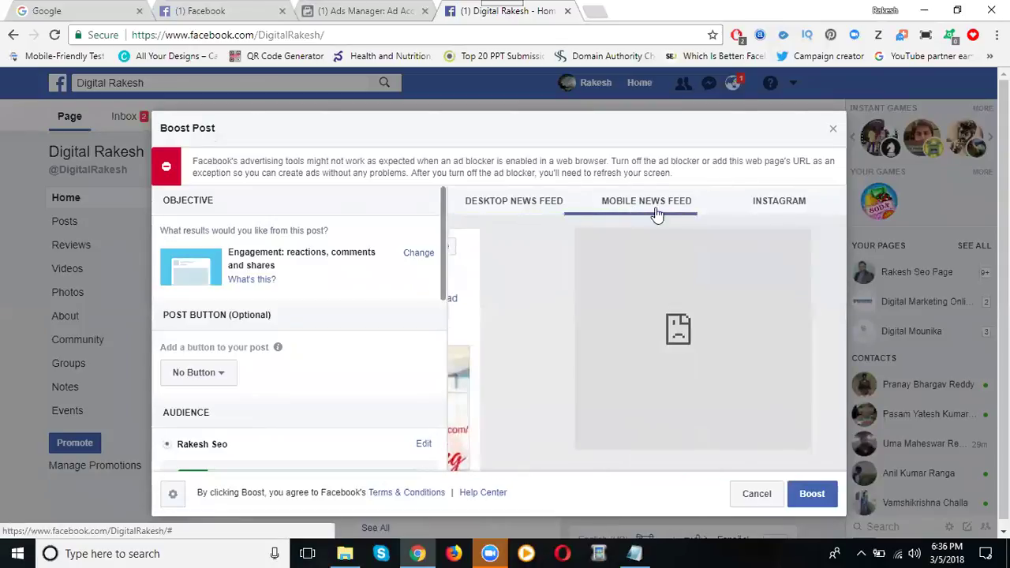
click(791, 205)
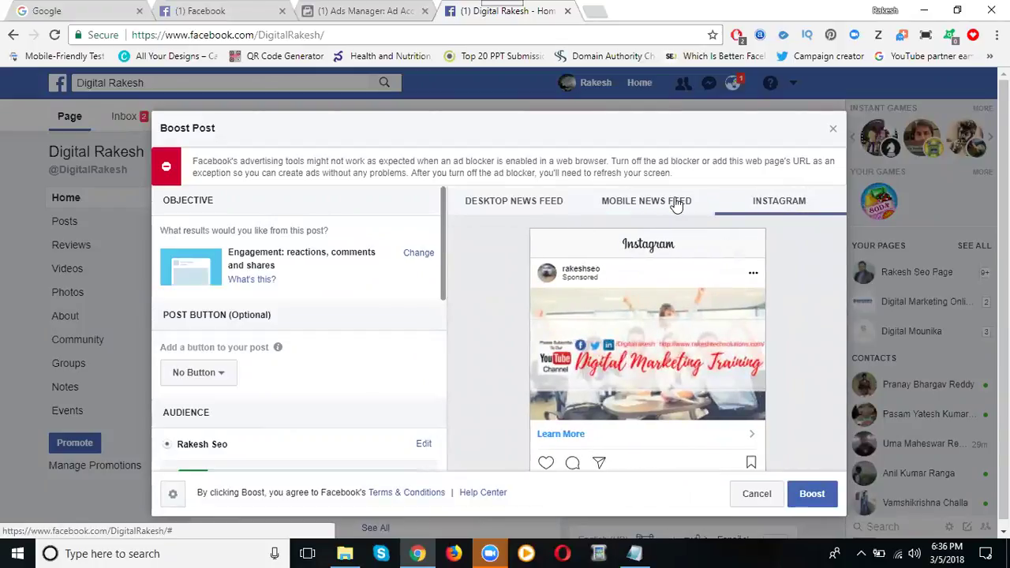
click(671, 203)
click(516, 206)
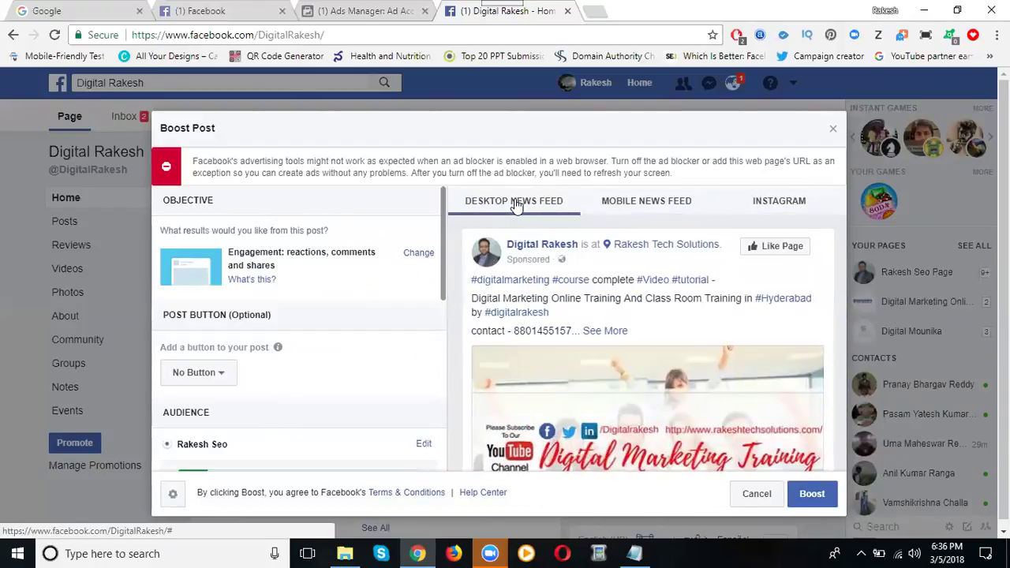
click(652, 205)
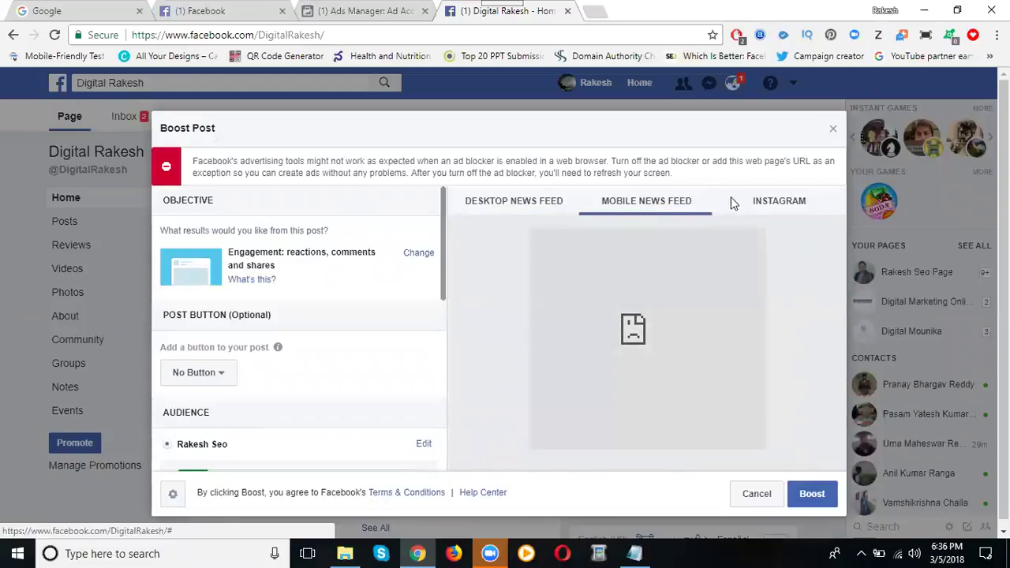
click(770, 207)
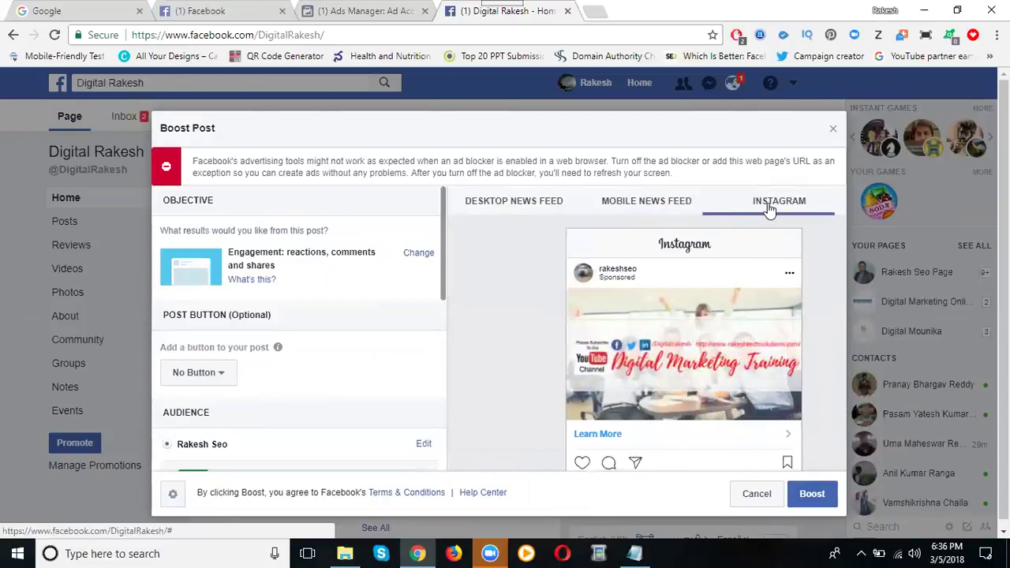
click(547, 207)
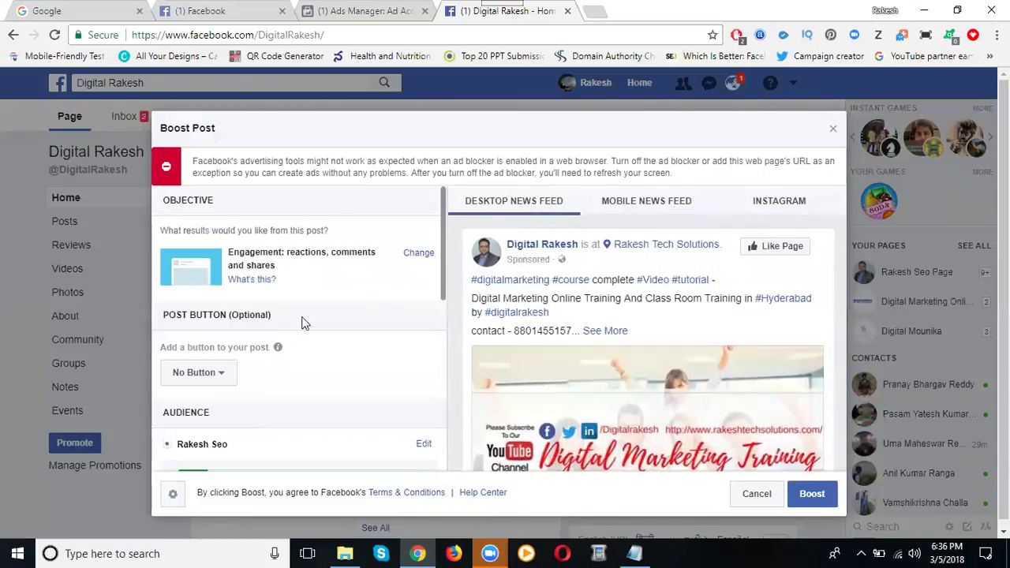
Set the Post Button to Learn More, linking to digitalrakesh.blogspot.in
scroll(280, 339, down, 2)
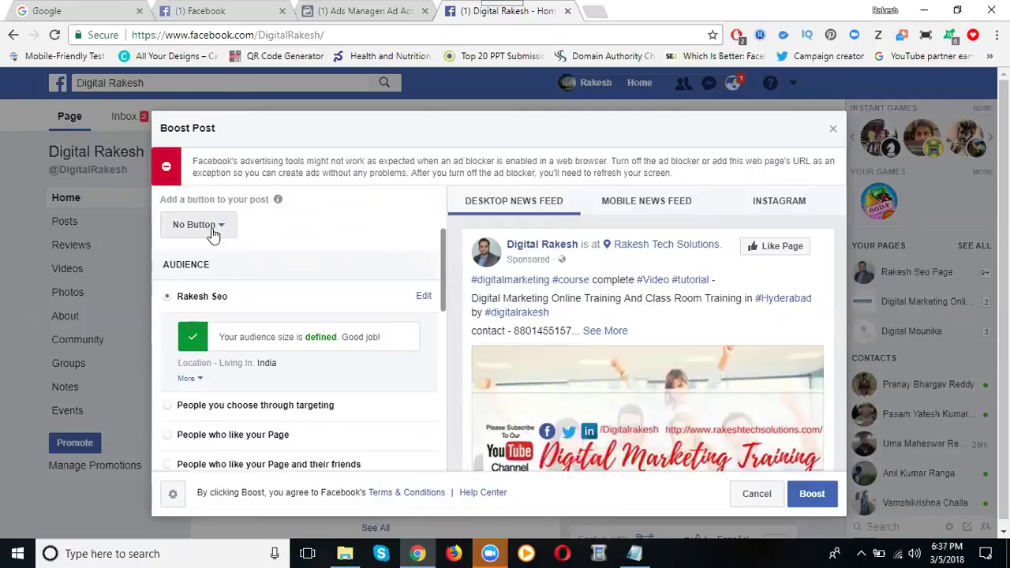
click(213, 233)
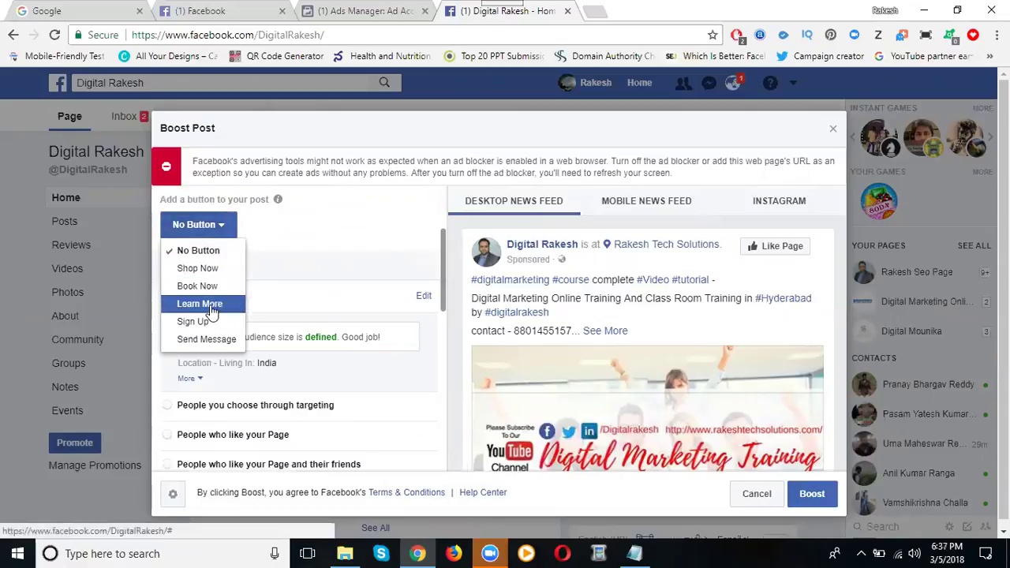
click(210, 306)
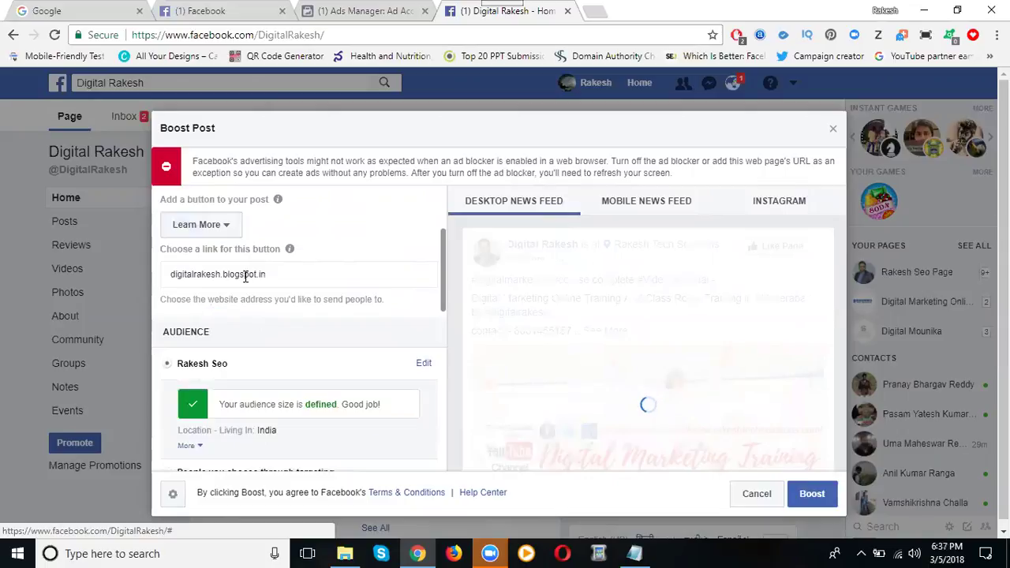
Select the YouTube channel address in the dm demo content notes, then minimize Notepad
click(635, 554)
click(781, 207)
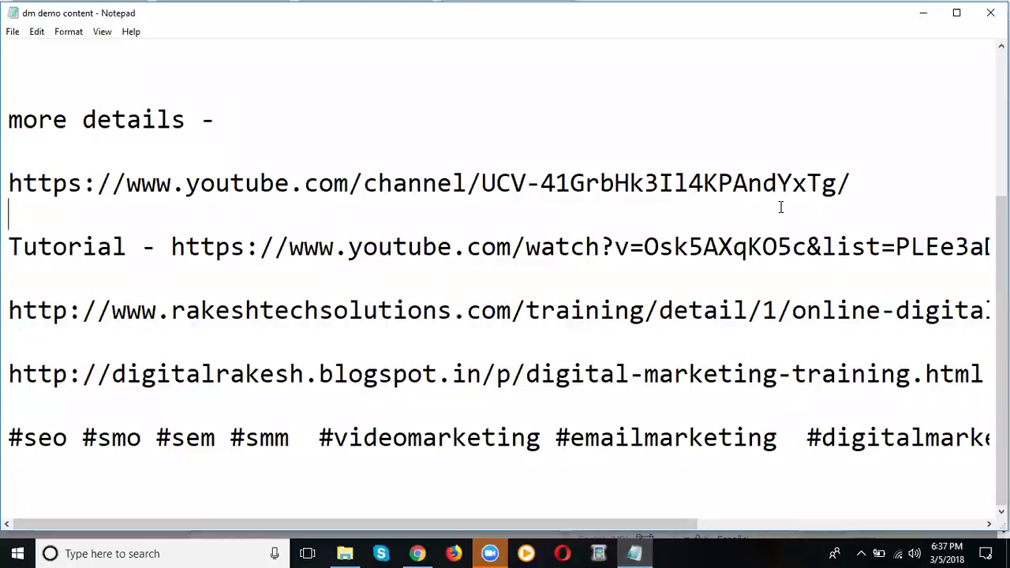
drag(841, 184, 10, 182)
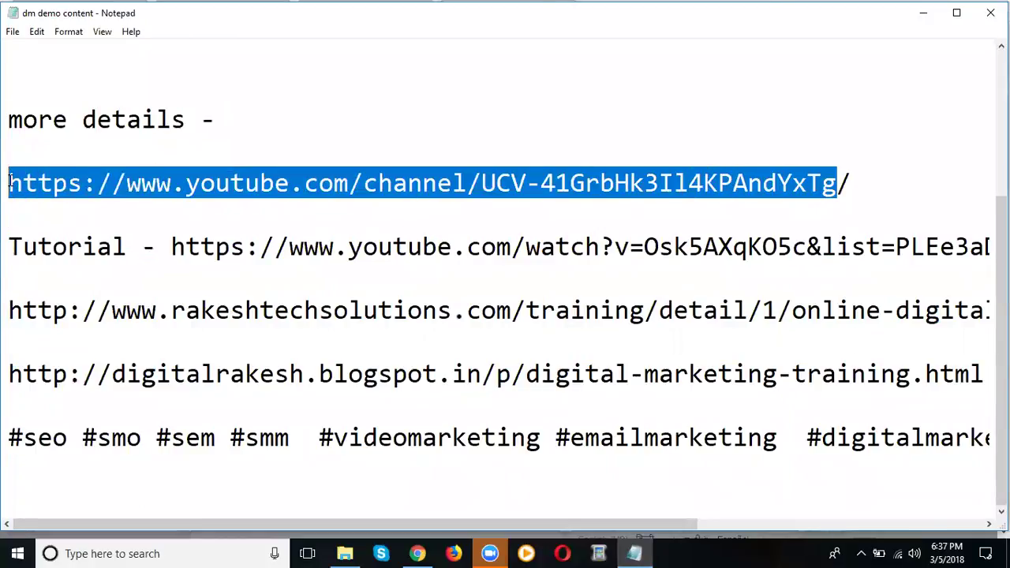
click(924, 13)
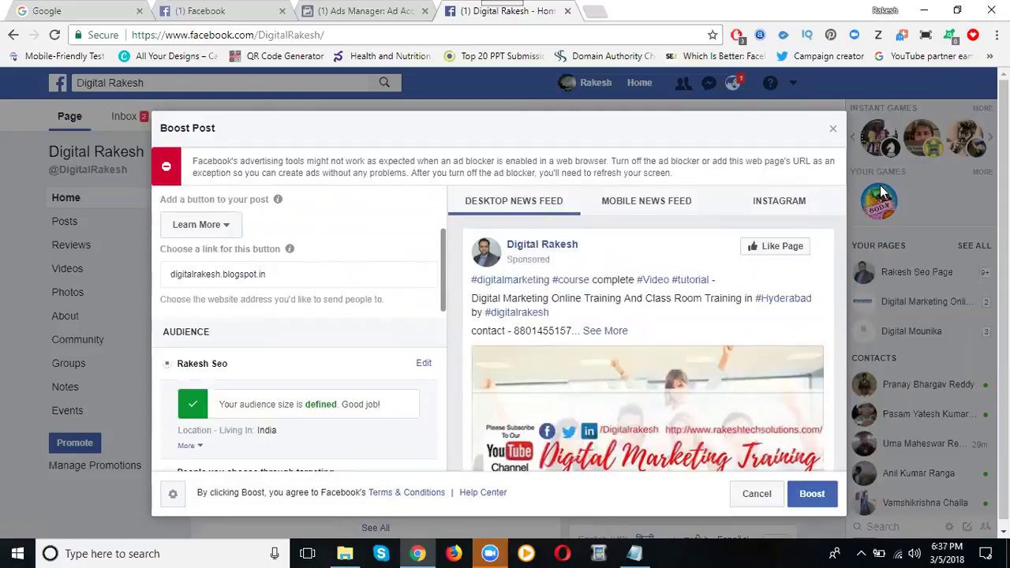
Replace the button's blog link with the pasted YouTube channel address
triple_click(225, 274)
text(https://www.youtube.com/channel/UCV-41GrbHk3Il4KPAndYxTq)
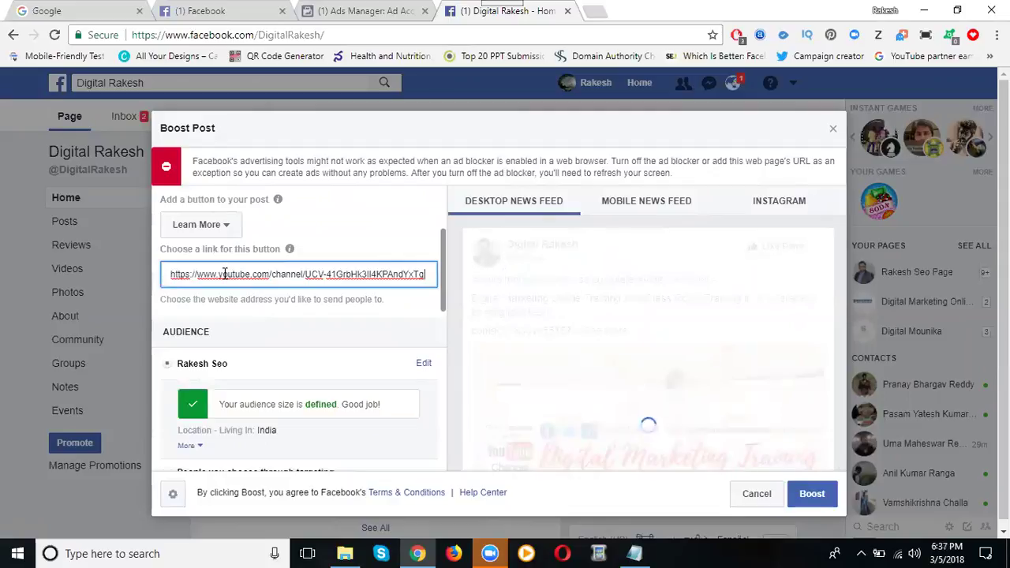
scroll(221, 284, down, 2)
scroll(220, 288, down, 1)
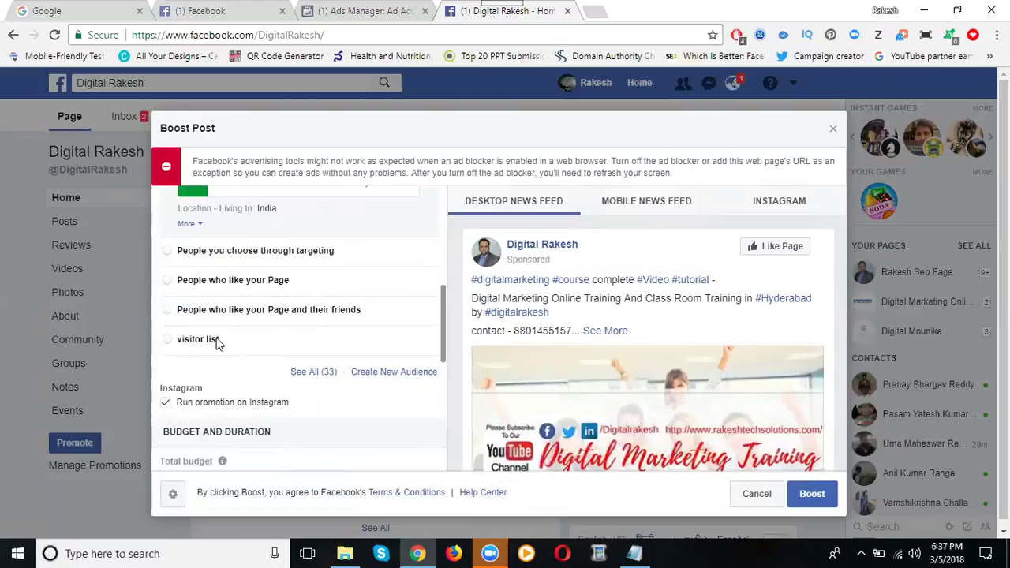
Scroll through the Budget and Duration (100 INR, 1 day), Tracking Conversions and Payment sections
scroll(257, 327, down, 2)
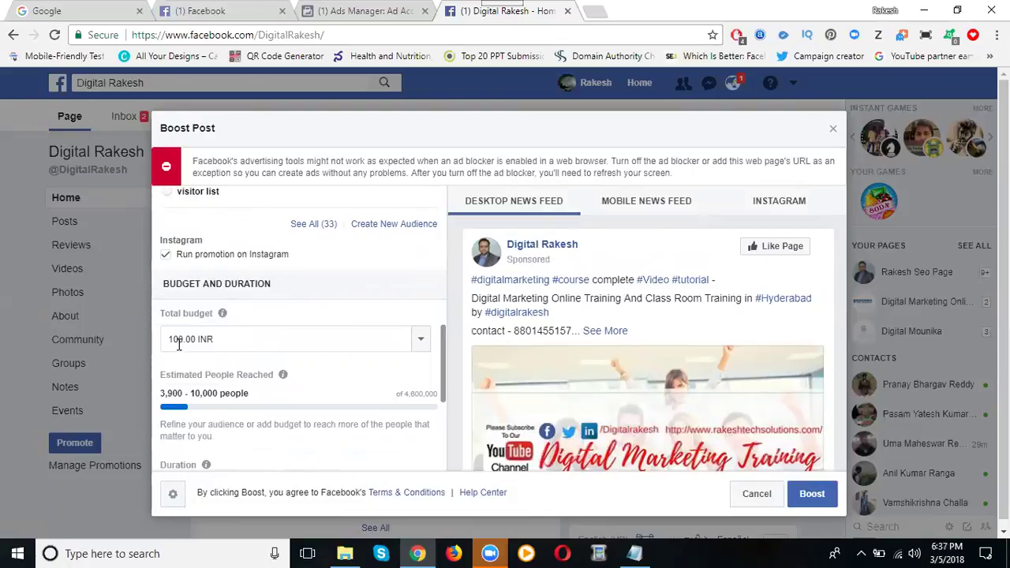
scroll(291, 316, down, 2)
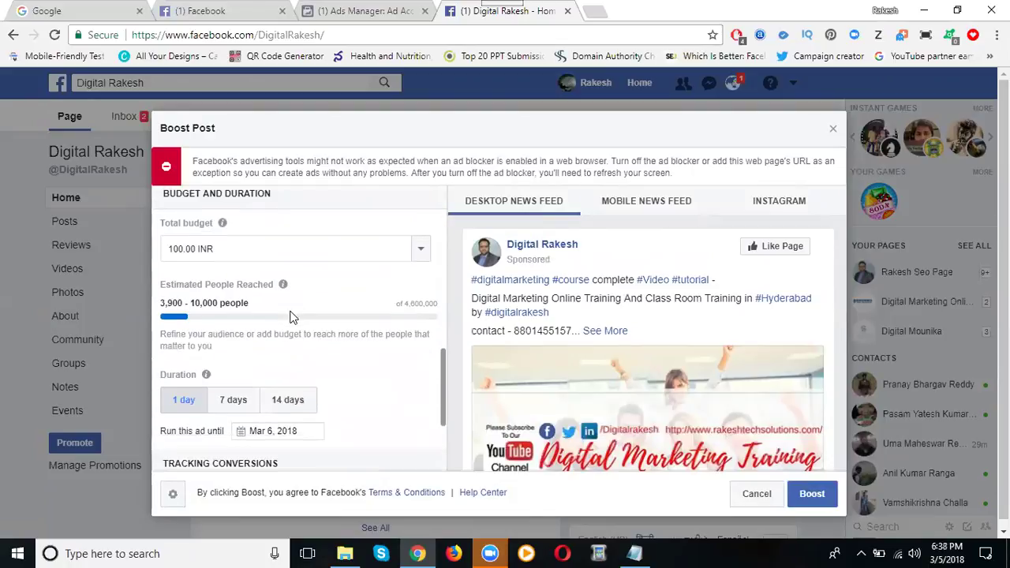
scroll(291, 316, down, 1)
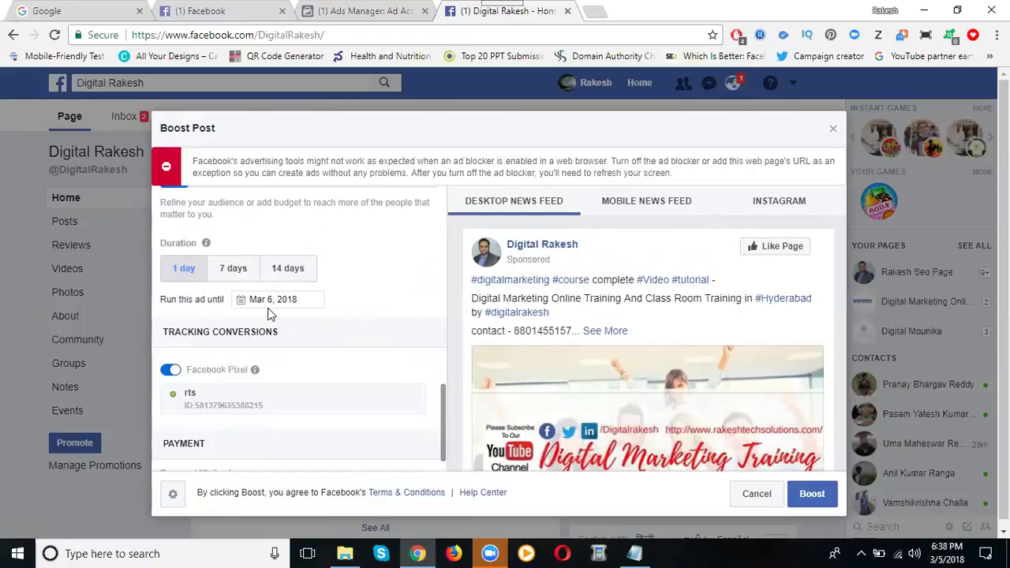
scroll(270, 309, down, 1)
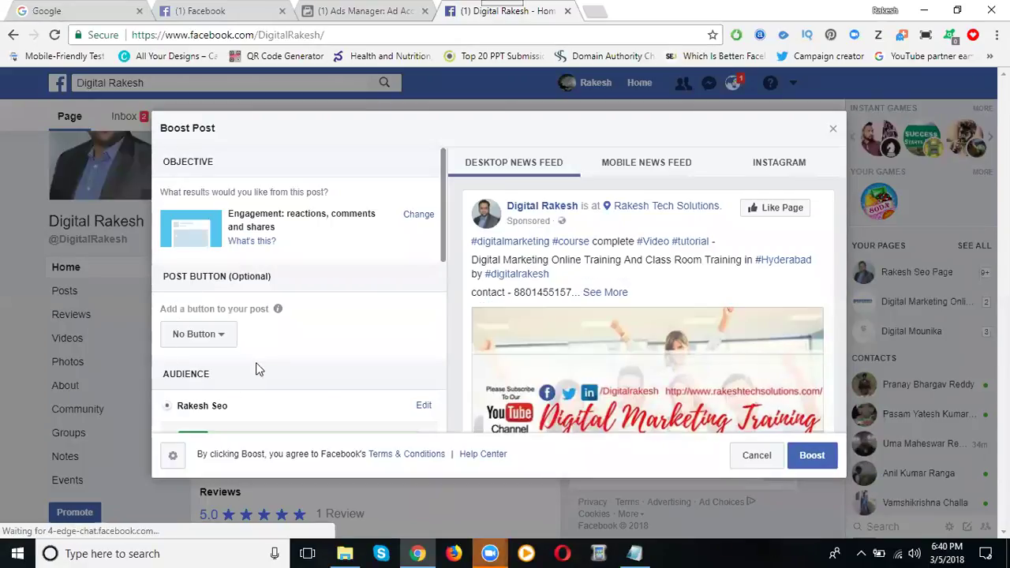
Re-add the Learn More button with the YouTube channel link, then edit the Rakesh Seo audience
click(202, 339)
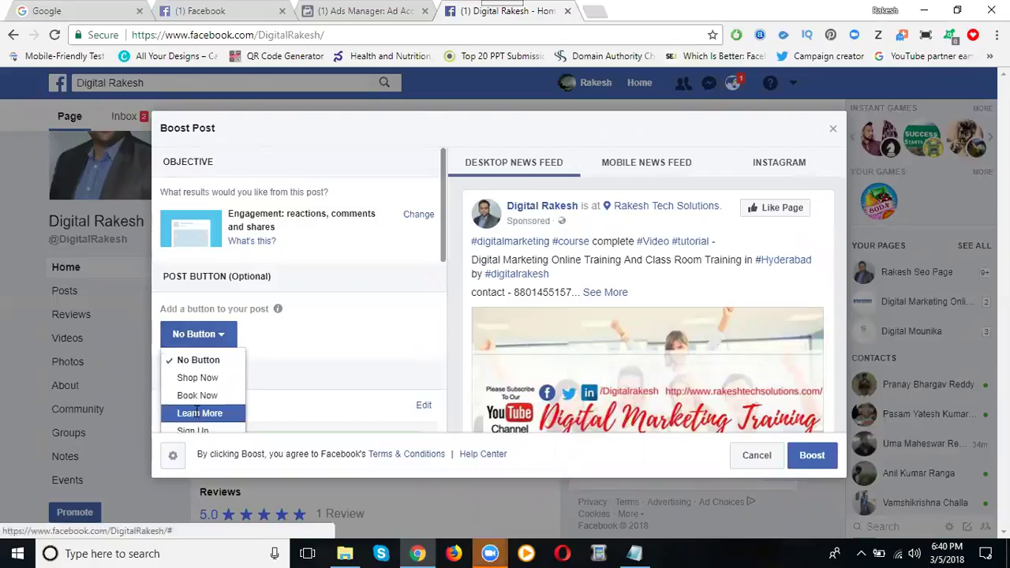
click(198, 413)
scroll(262, 360, down, 1)
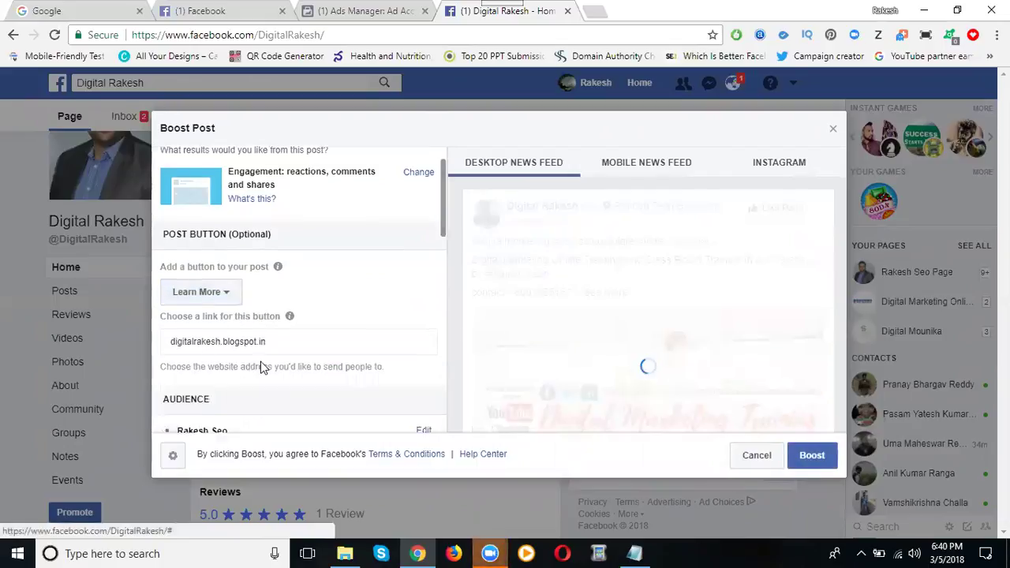
click(276, 310)
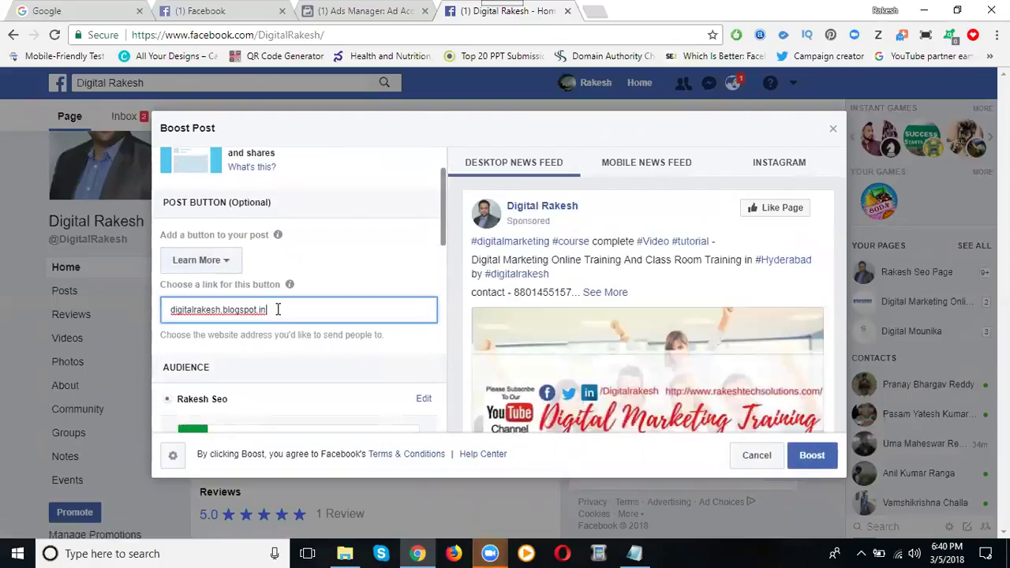
triple_click(277, 309)
text(https://www.youtube.com/channel/UCV-41GrbHk3Il4KPAndYxTg)
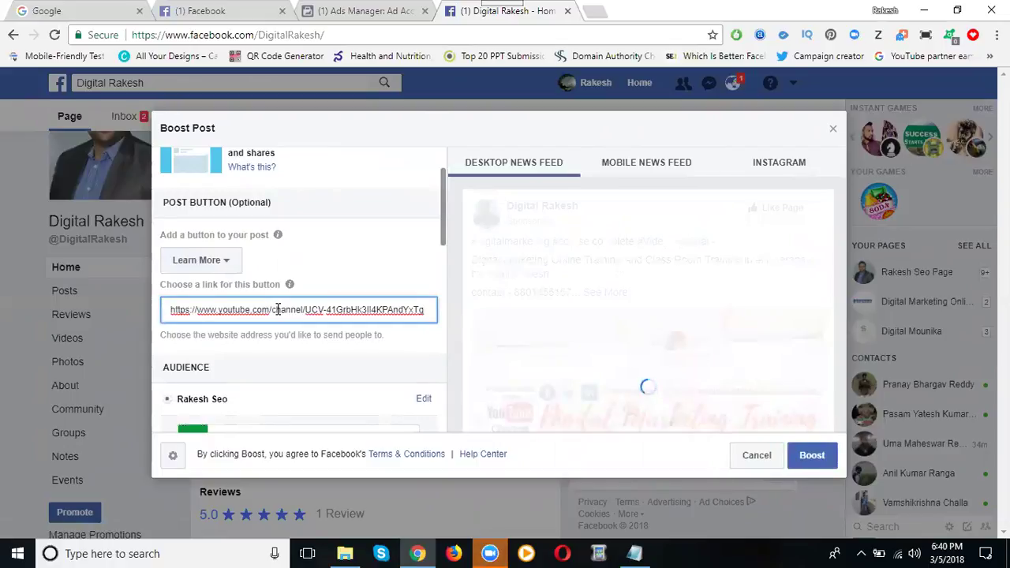
scroll(281, 309, down, 2)
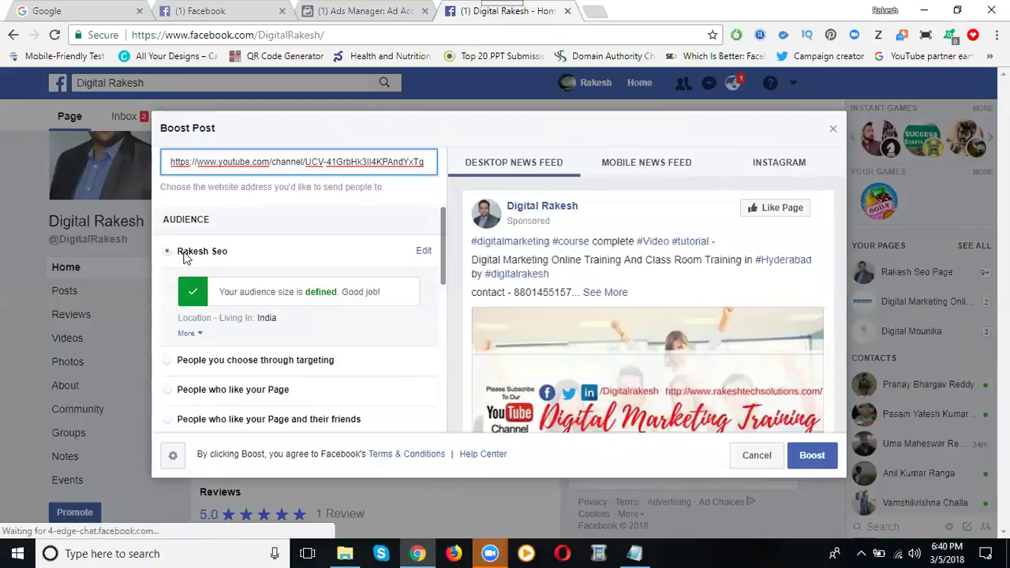
click(425, 253)
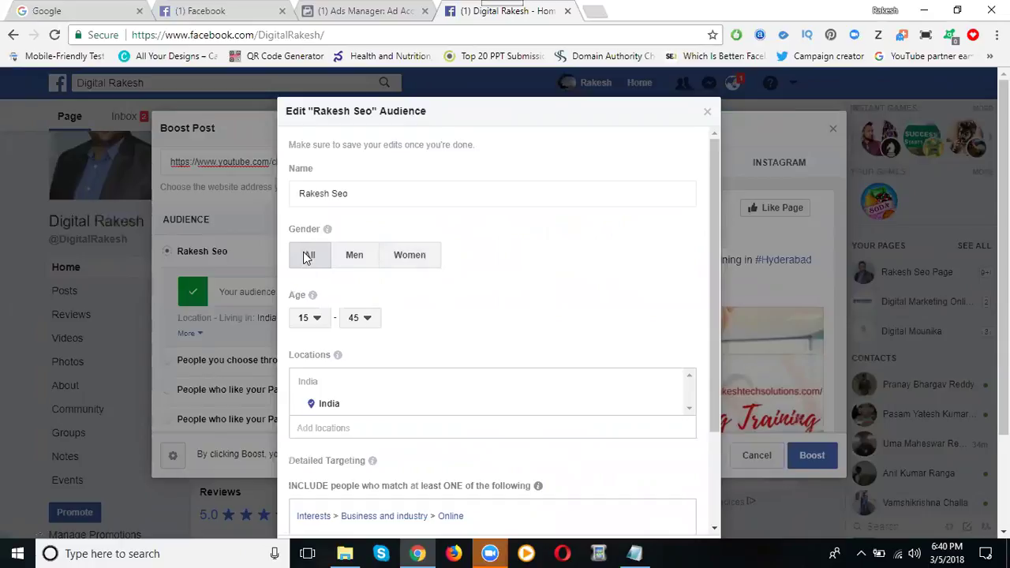
Search for and add United States, United Kingdom and Australia as locations next to India
scroll(386, 255, down, 1)
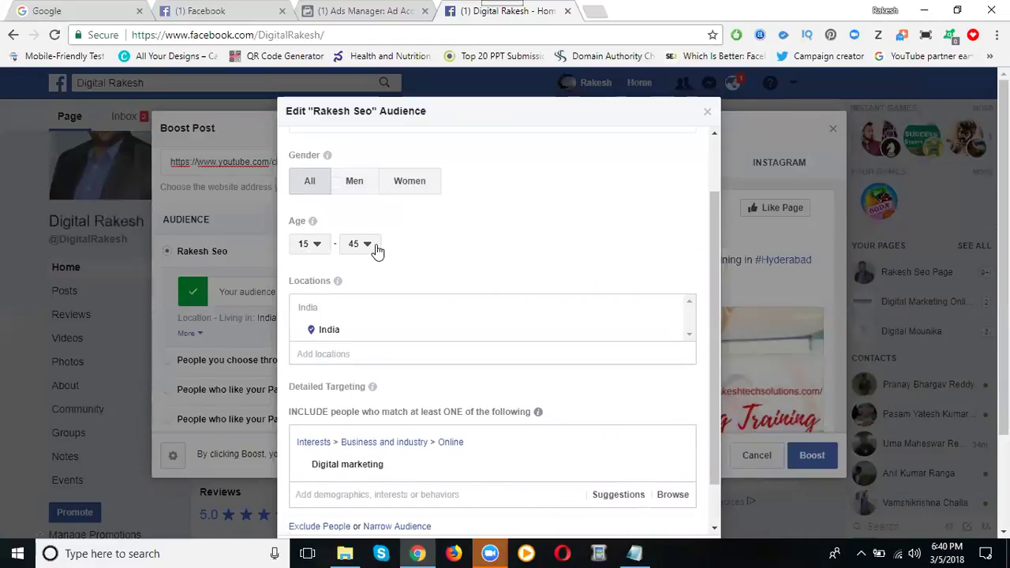
click(341, 355)
text(un)
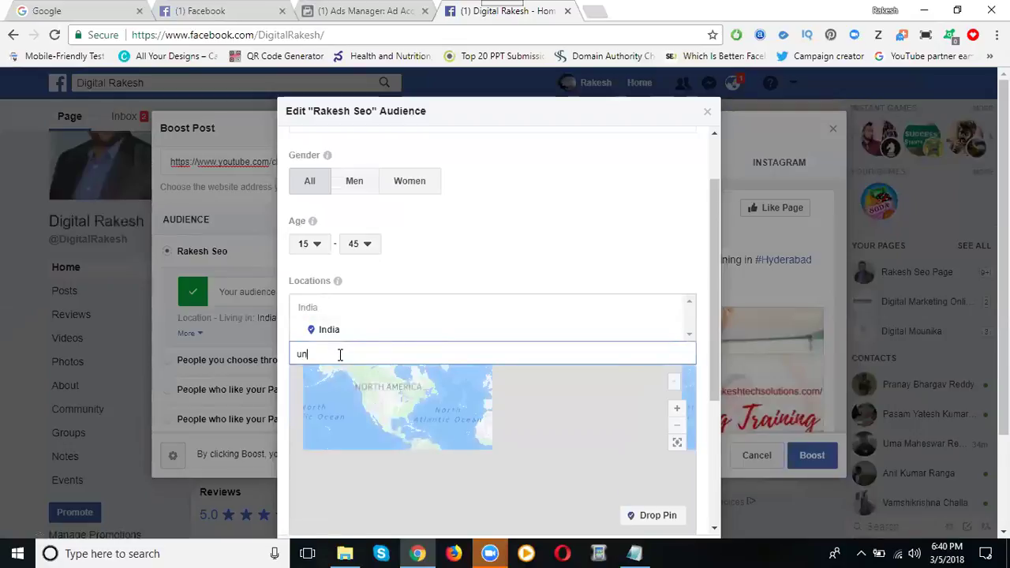
text(ited states)
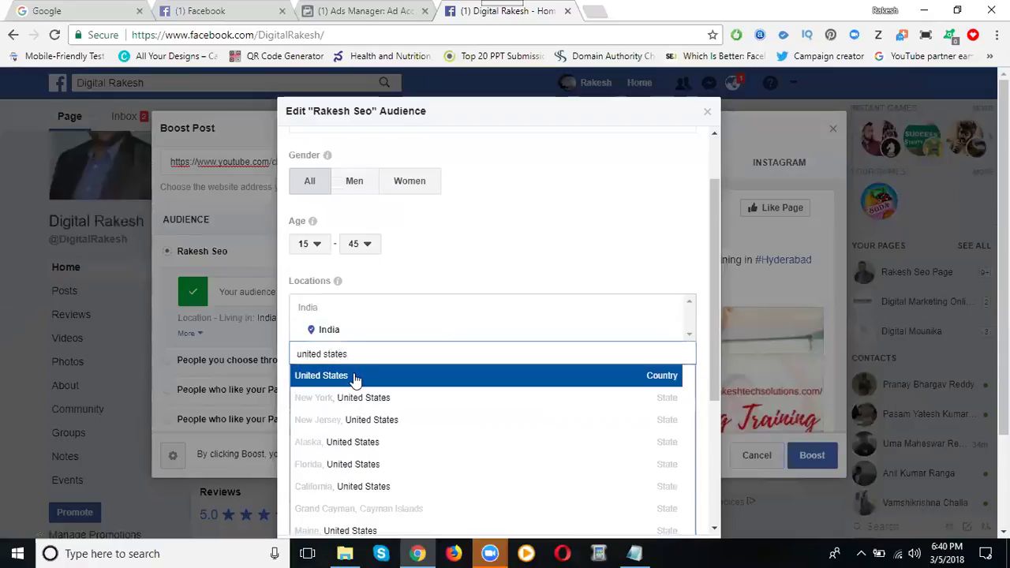
click(355, 382)
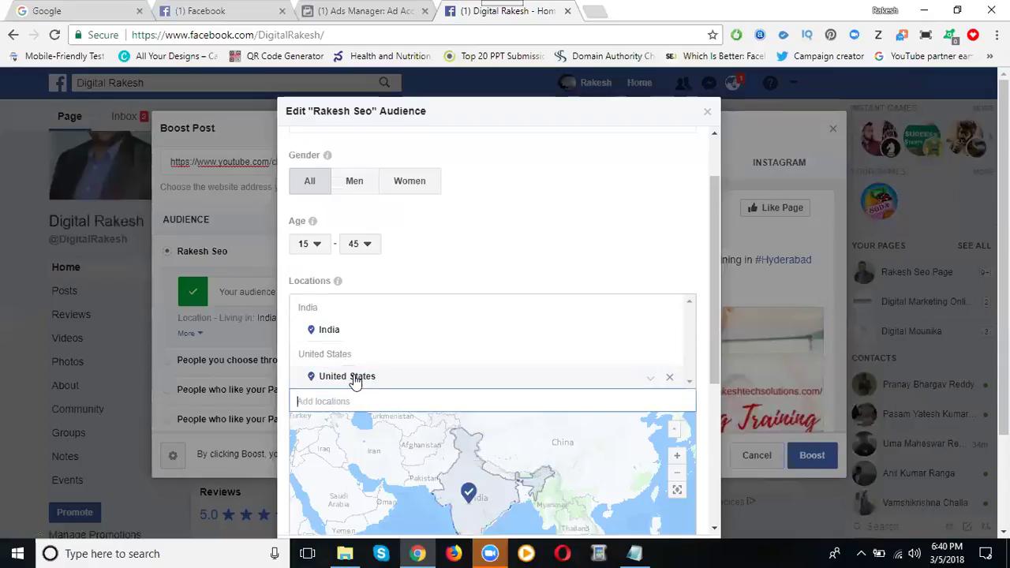
text(united k)
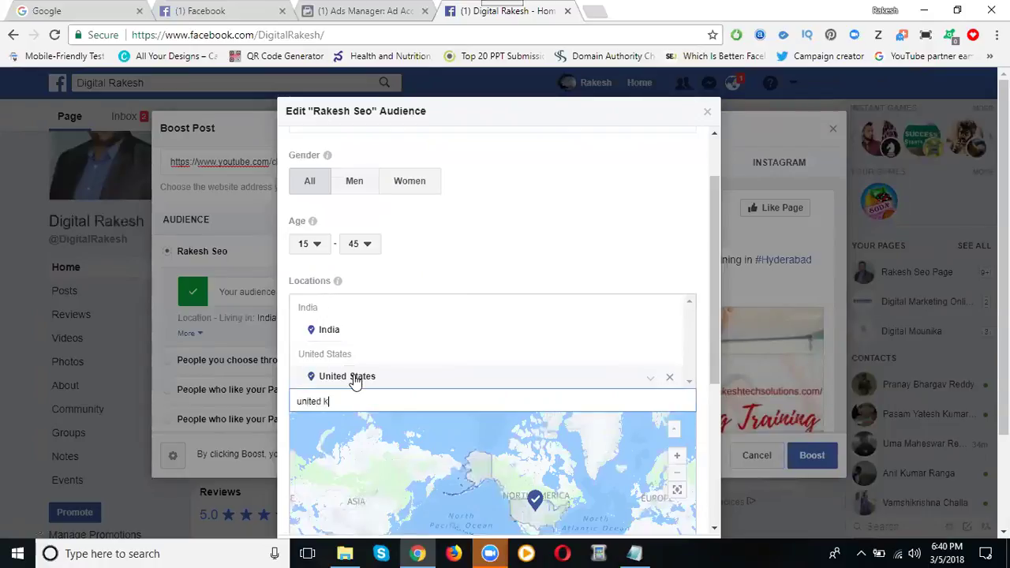
click(350, 422)
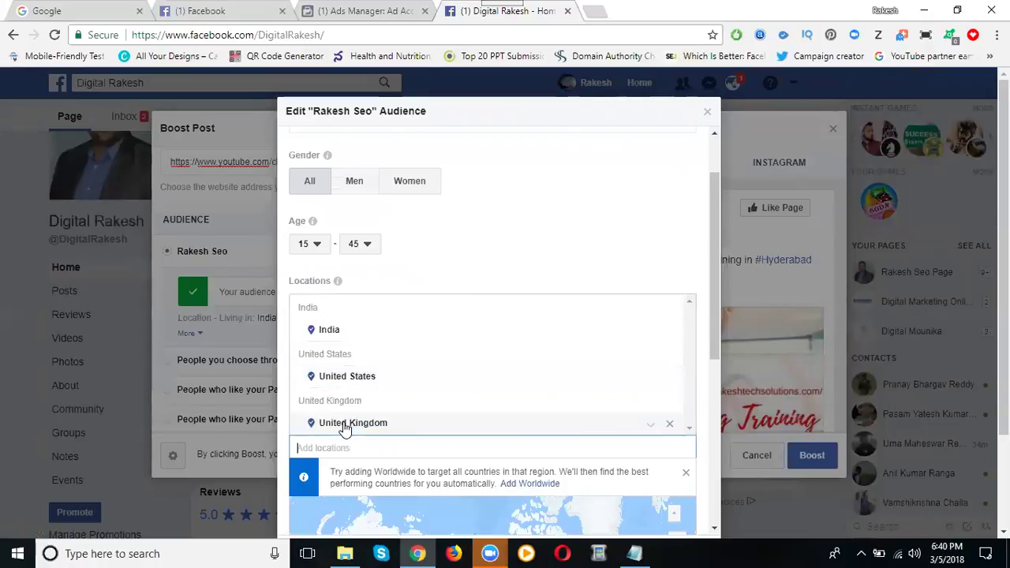
text(aus)
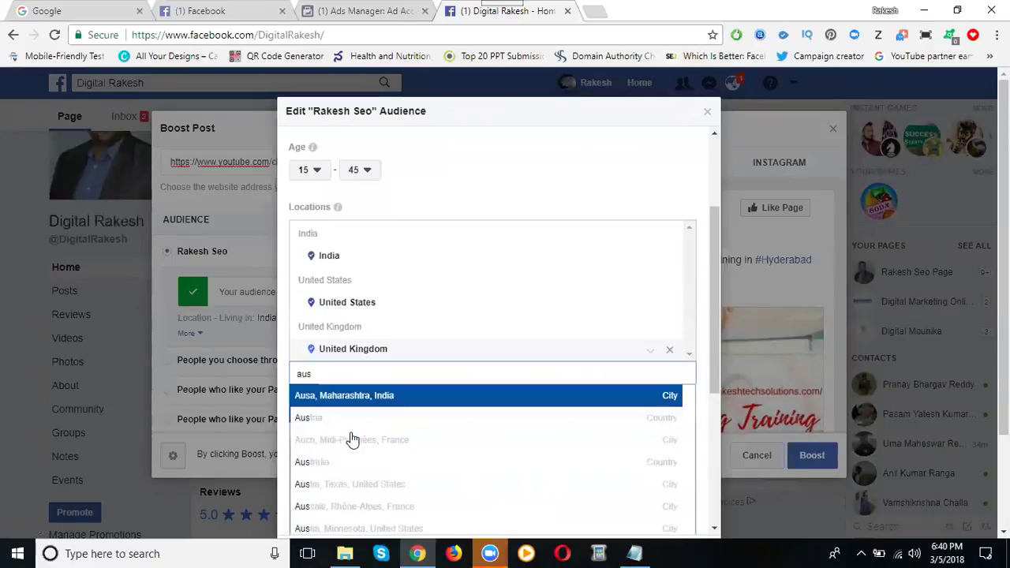
click(332, 462)
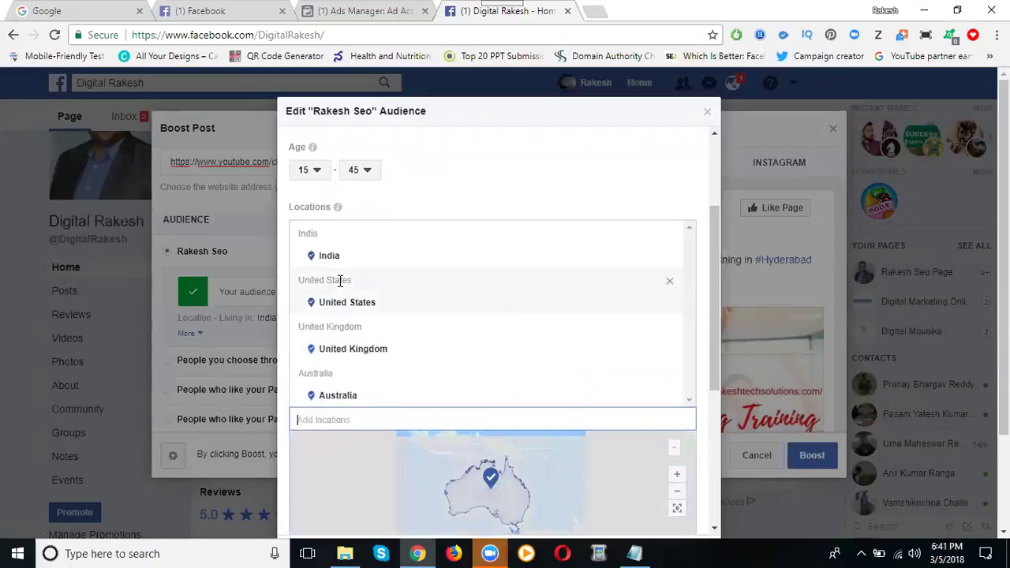
mouse_move(345, 341)
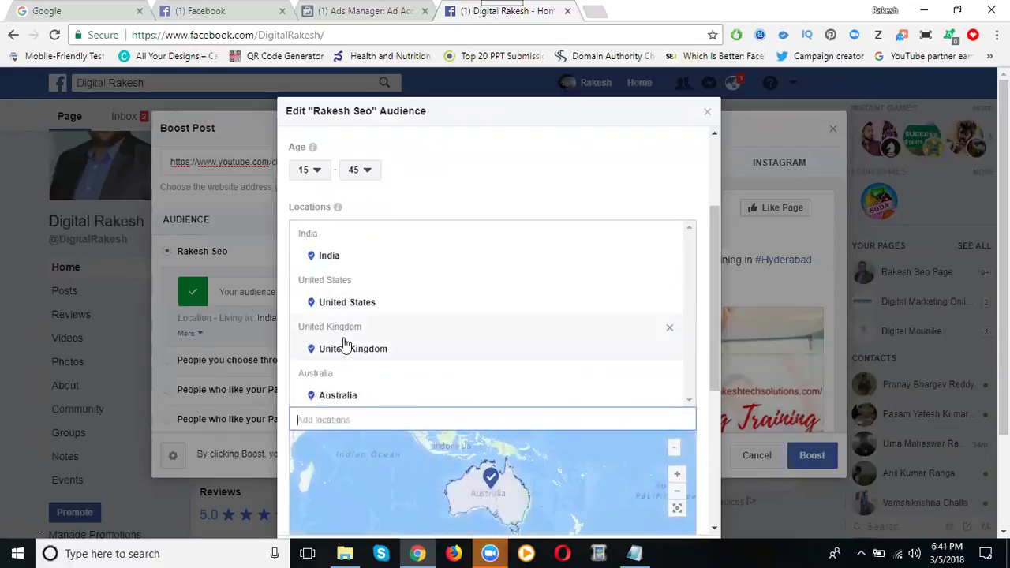
scroll(406, 360, down, 3)
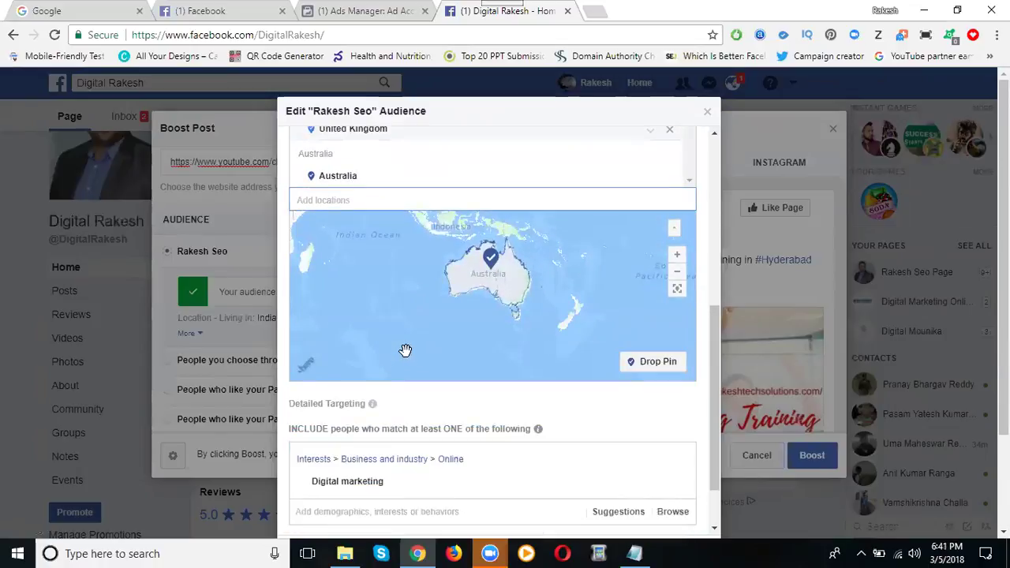
Save the Rakesh Seo audience targeting Australia, United Kingdom, India and United States
scroll(405, 350, down, 1)
scroll(406, 354, down, 2)
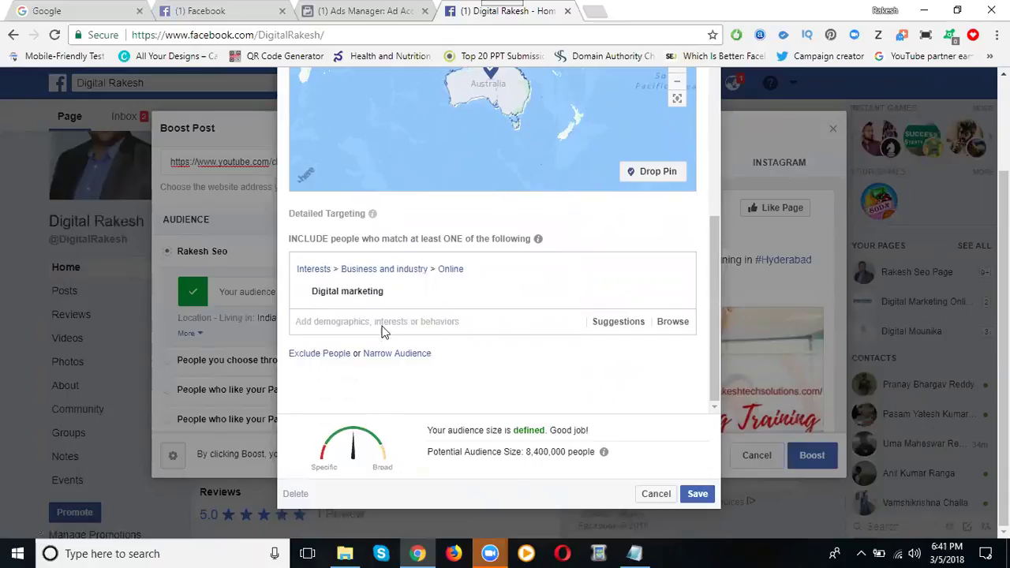
right_click(352, 447)
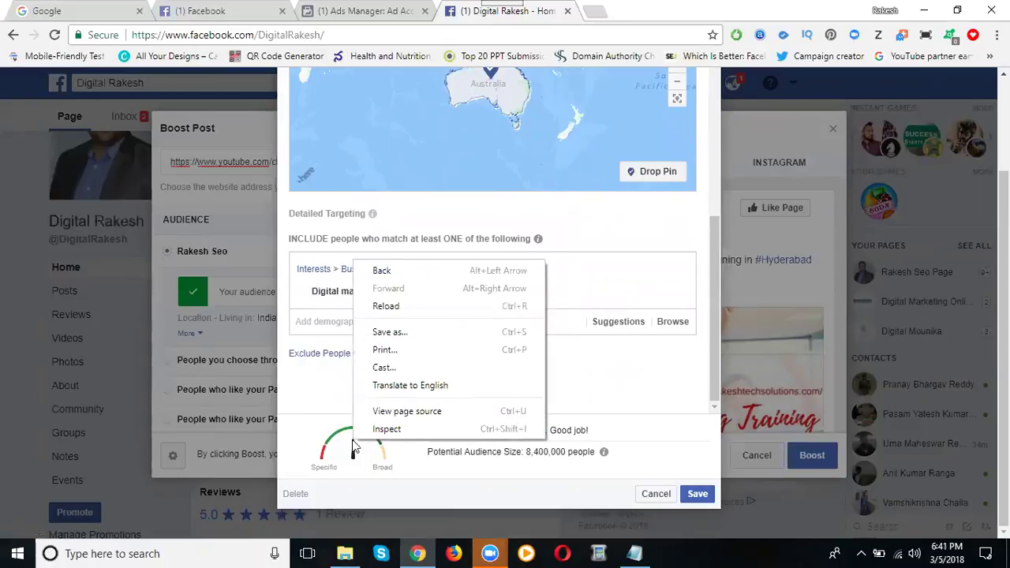
click(354, 447)
right_click(352, 455)
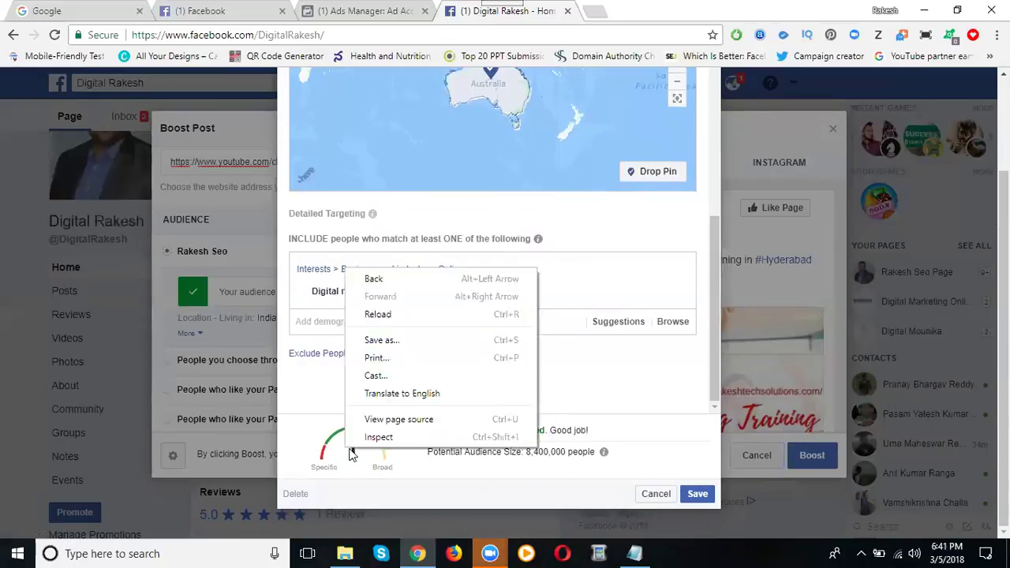
click(357, 455)
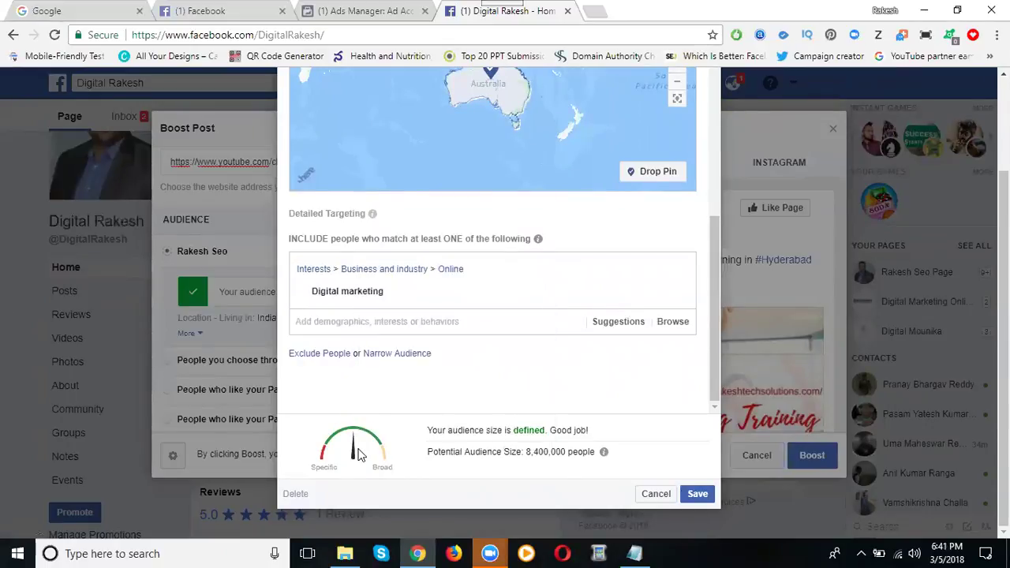
right_click(356, 455)
click(356, 455)
right_click(355, 455)
click(356, 455)
right_click(351, 452)
click(362, 448)
click(690, 499)
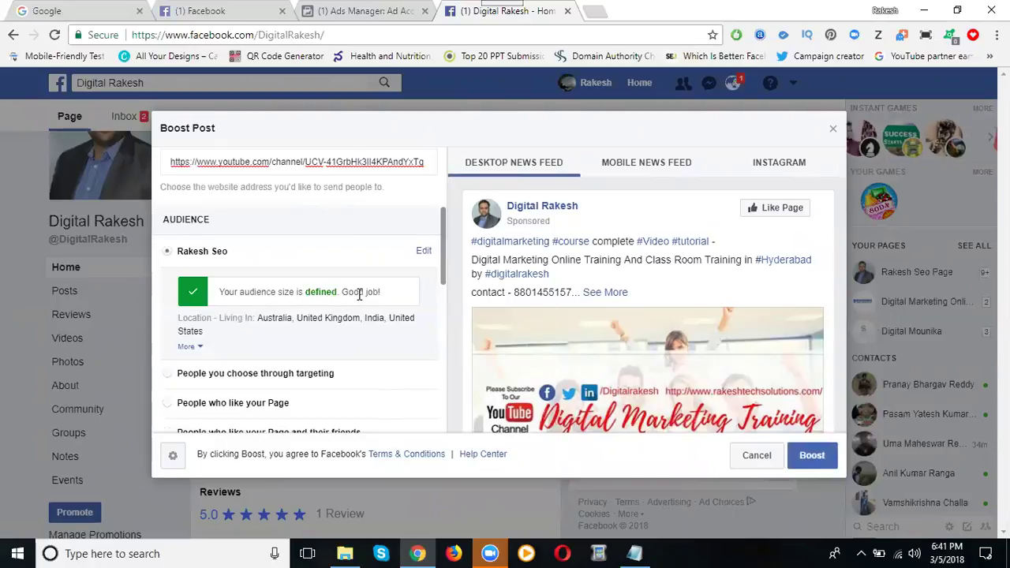
Try pasting the YouTube channel URL into the website address field through the right-click menu
right_click(360, 294)
key(Escape)
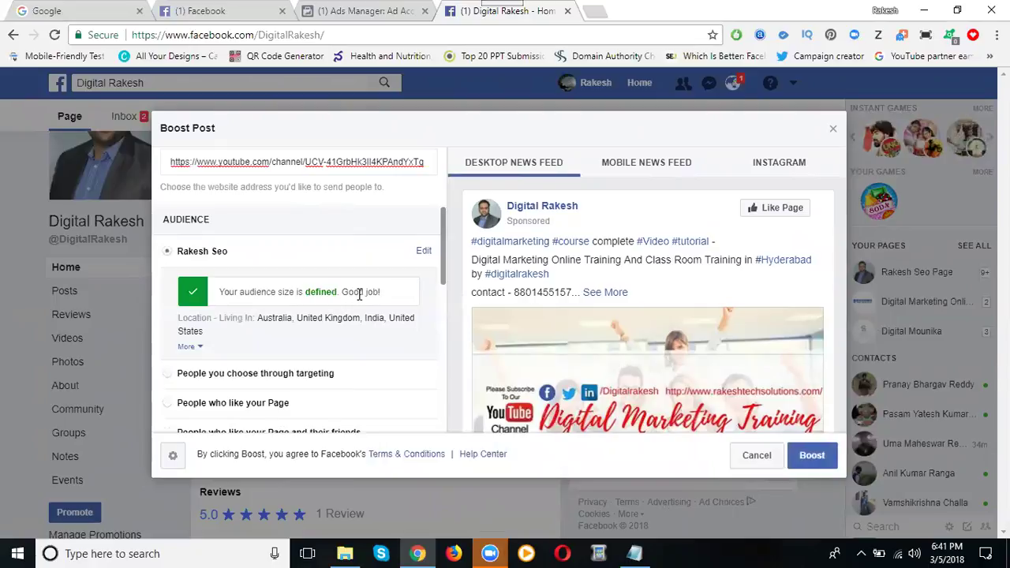
right_click(359, 294)
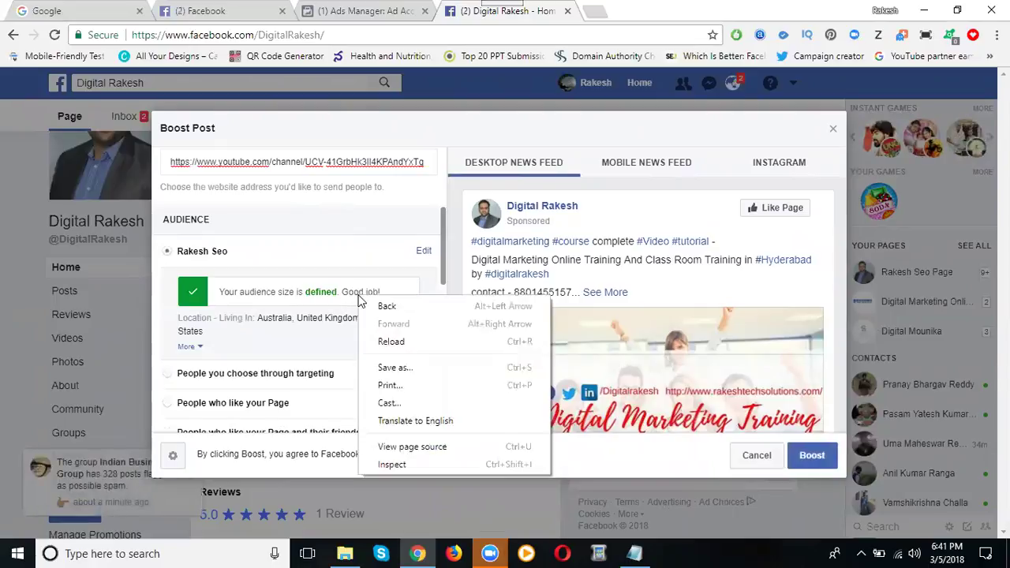
key(Escape)
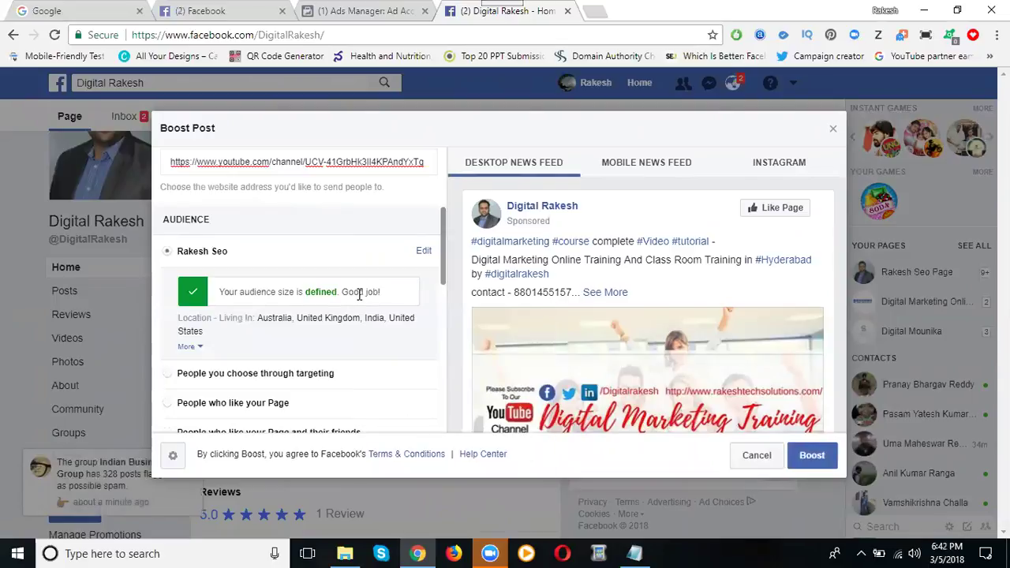
right_click(360, 294)
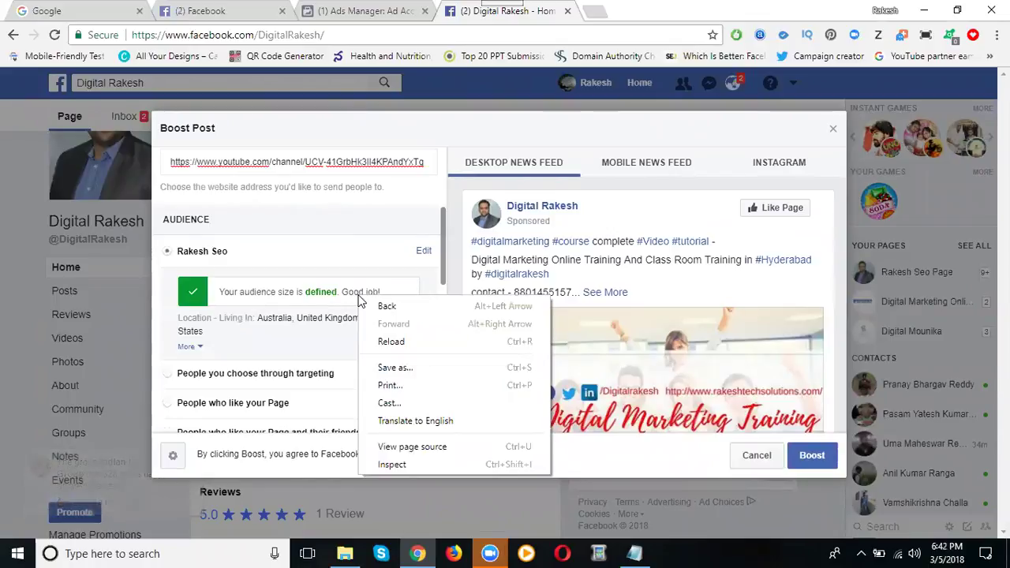
click(359, 294)
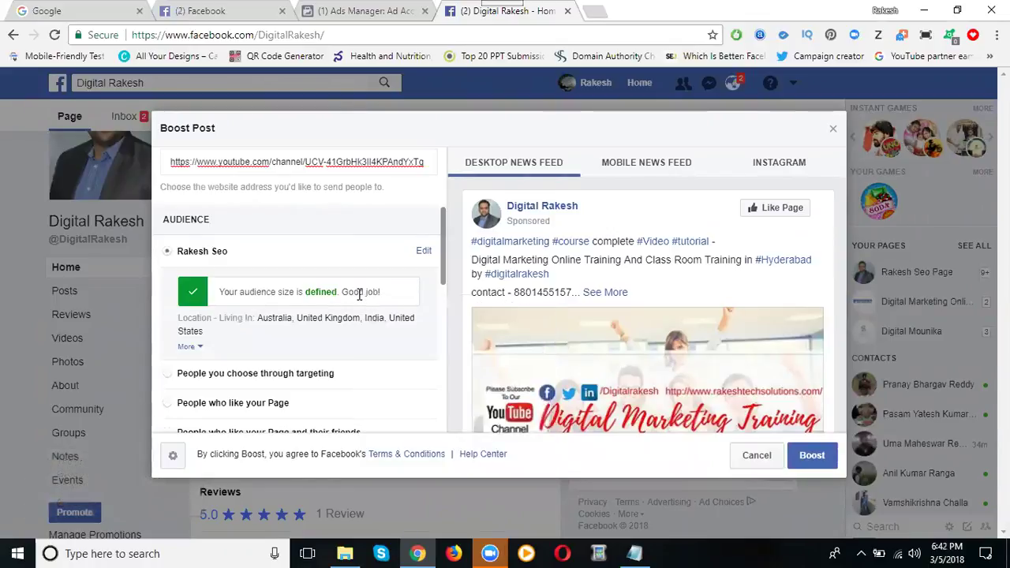
right_click(359, 294)
click(359, 294)
right_click(359, 294)
click(360, 294)
right_click(359, 295)
click(360, 296)
right_click(359, 298)
click(359, 297)
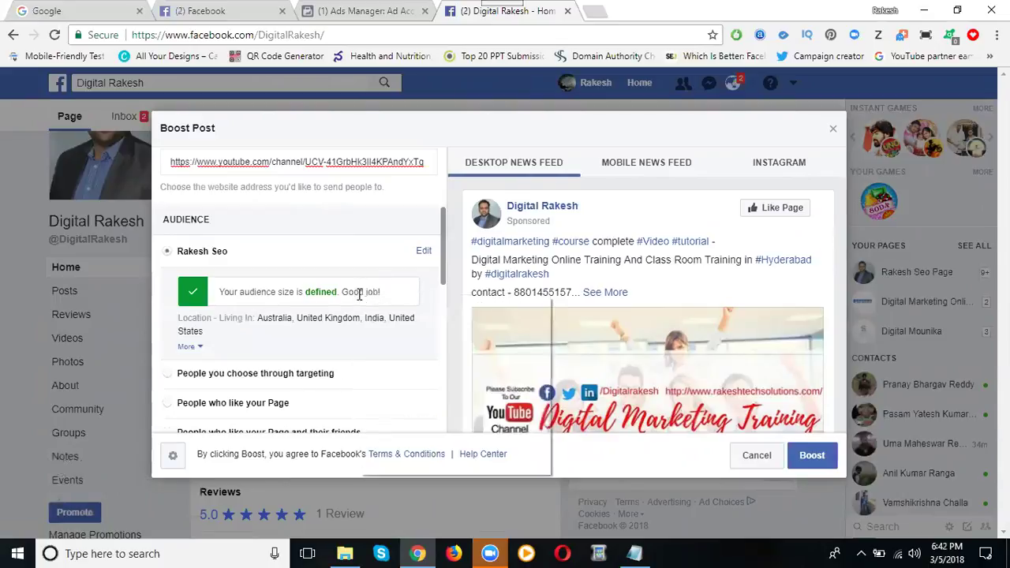
right_click(359, 296)
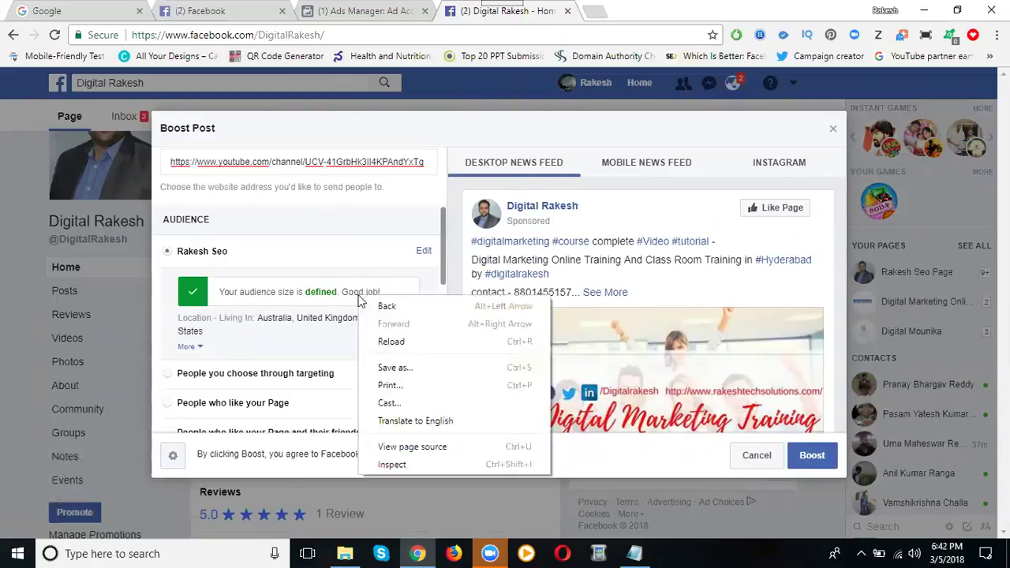
click(359, 297)
right_click(360, 299)
click(196, 335)
right_click(206, 332)
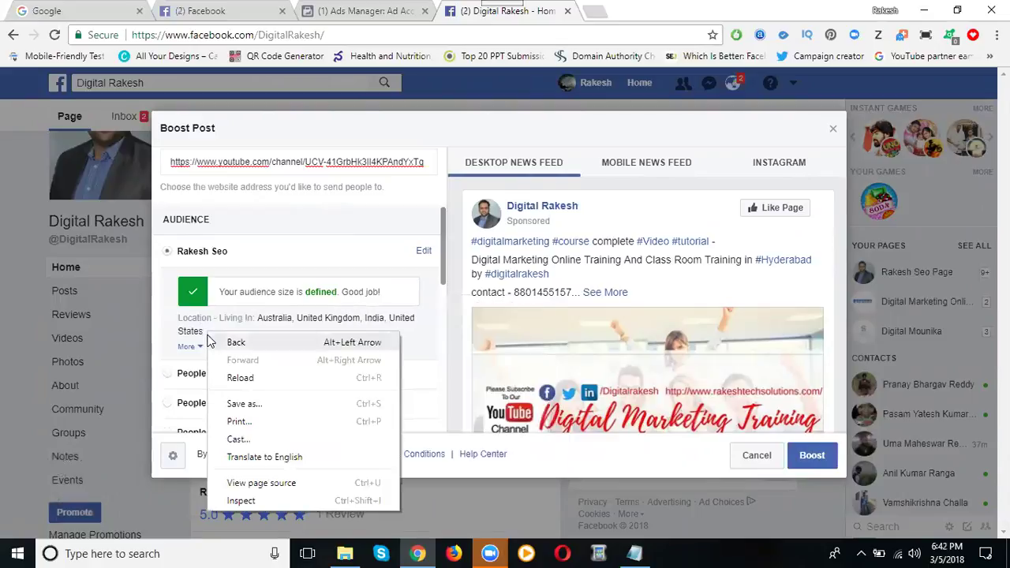
Target 'People you choose through targeting' living in Telangana, India, reaching an estimated 1,300–3,500 people
click(424, 191)
scroll(414, 209, down, 1)
scroll(410, 220, down, 2)
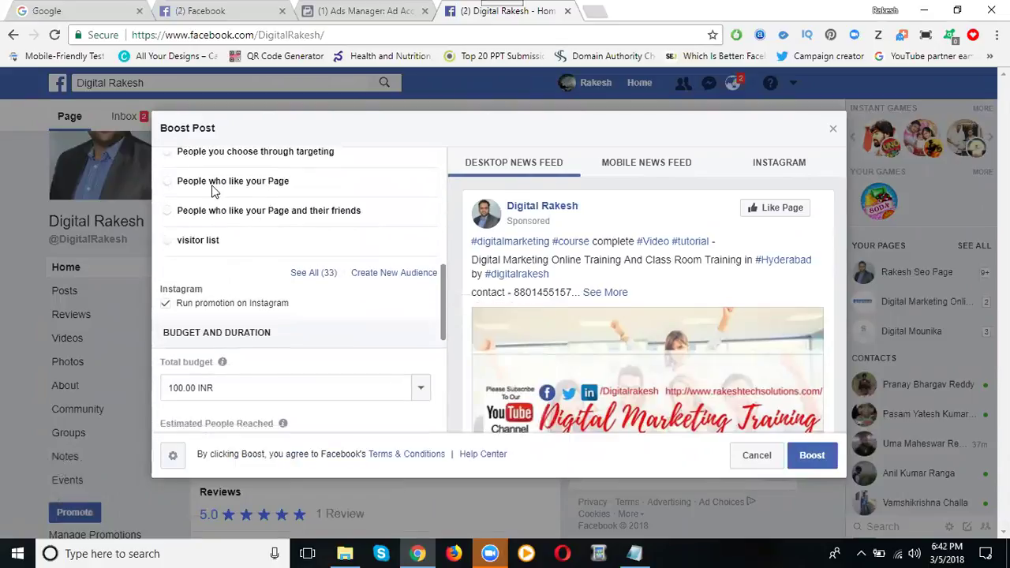
scroll(211, 187, up, 1)
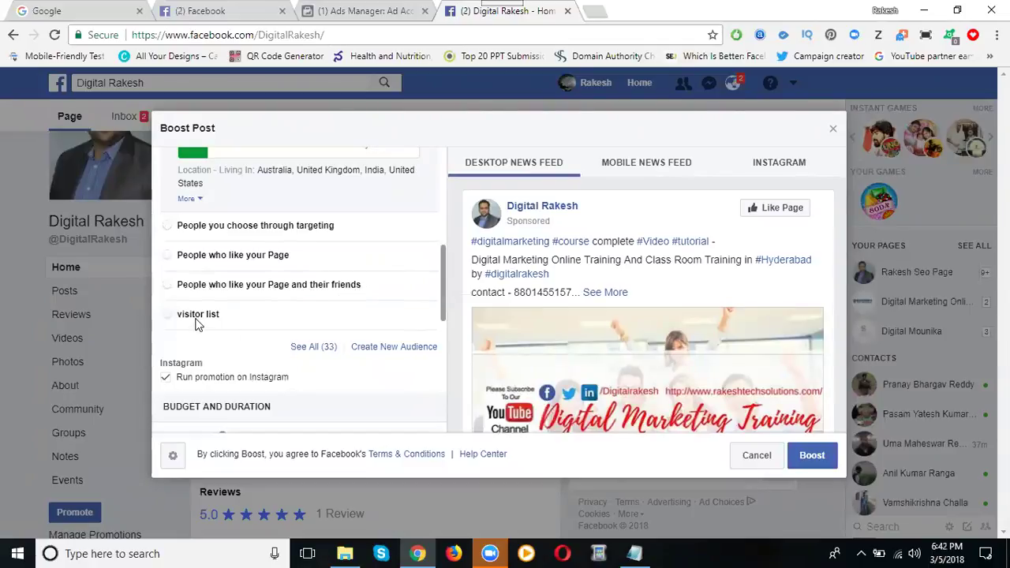
click(168, 226)
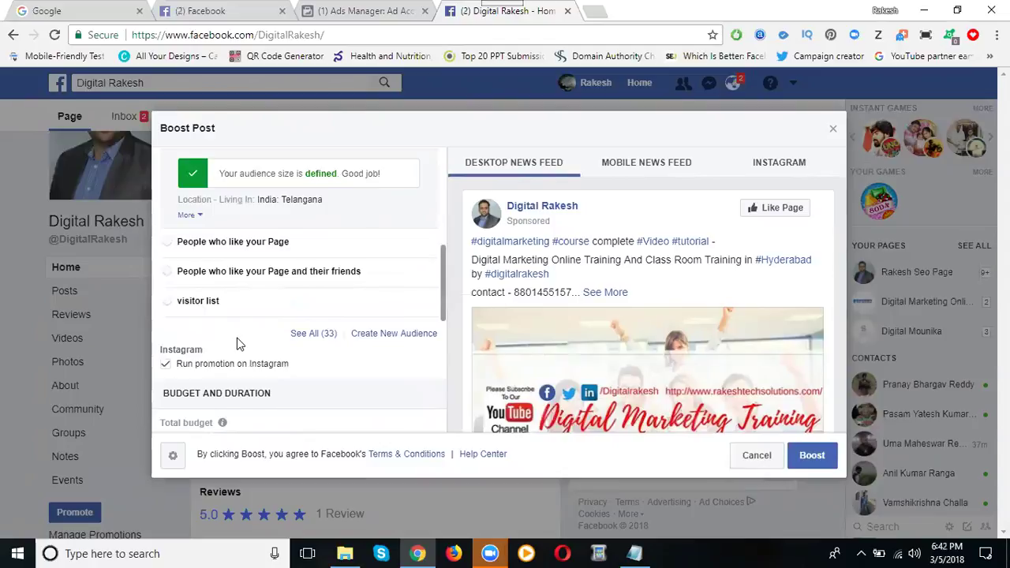
scroll(239, 344, down, 1)
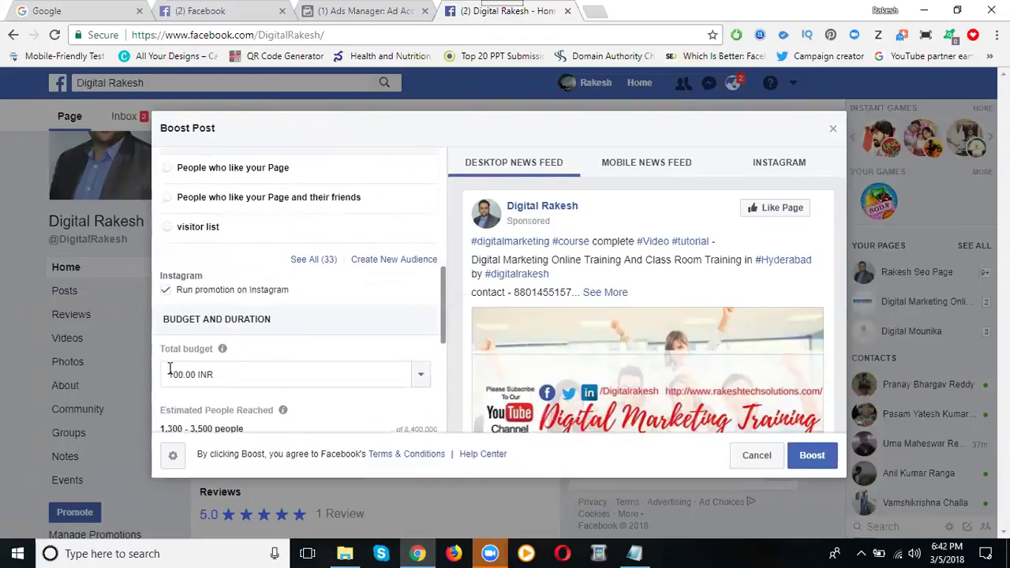
Change the boost's total budget to 150 INR, for an estimated reach of 2,000–5,400 people
double_click(178, 379)
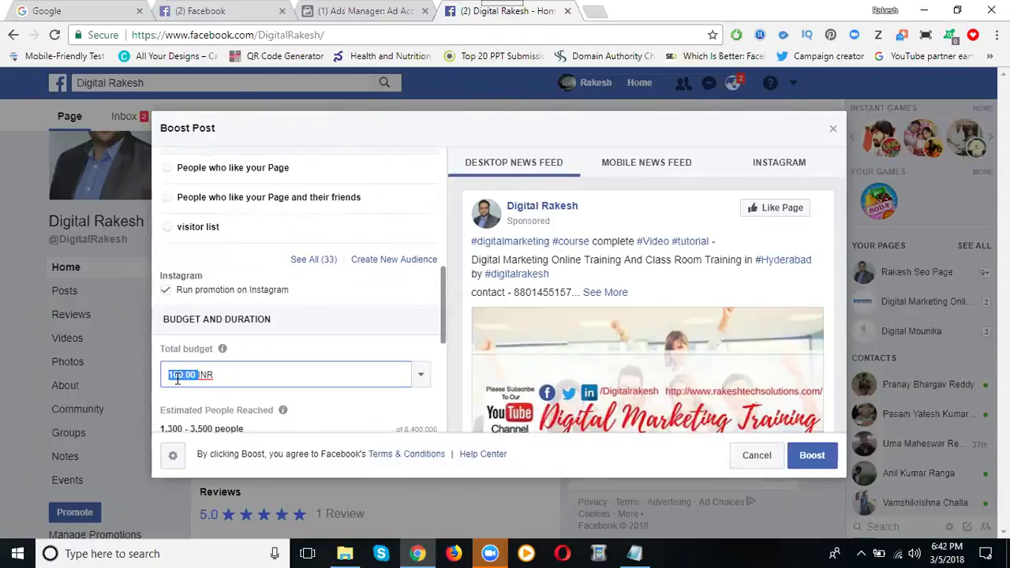
text(150)
click(338, 315)
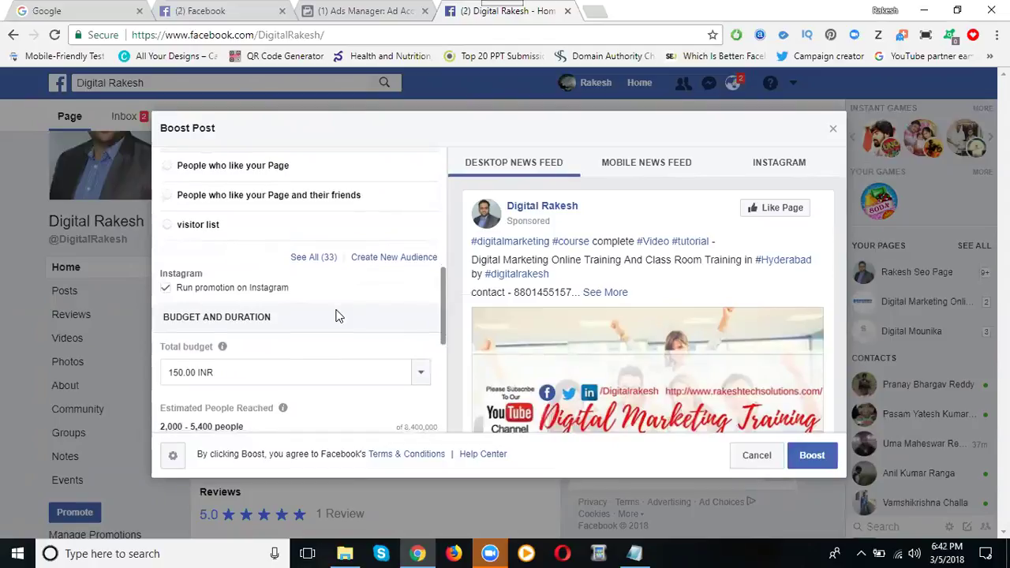
scroll(338, 316, down, 2)
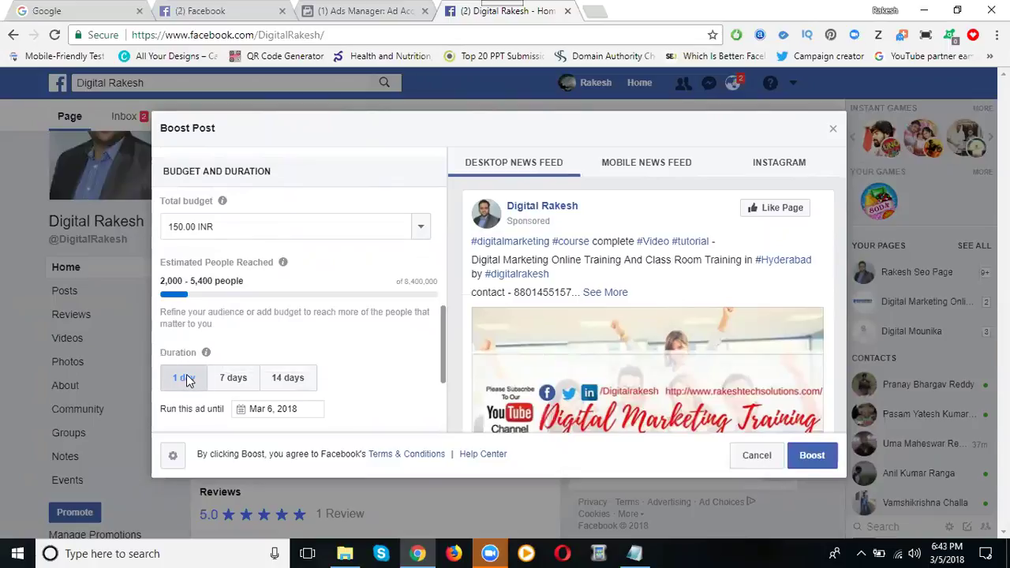
Try a 7-day boost duration and review the resulting settings
click(229, 380)
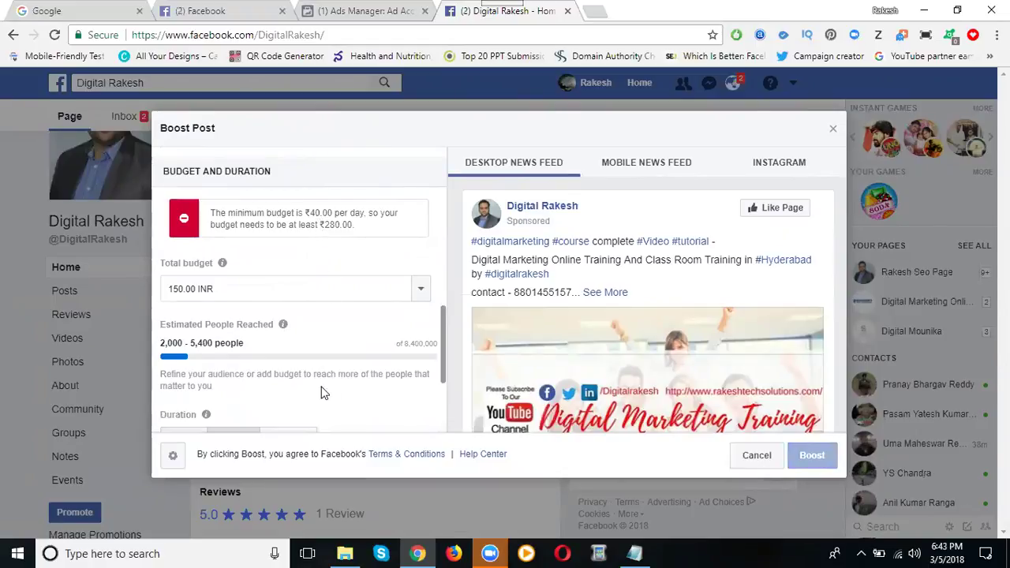
scroll(311, 399, down, 1)
scroll(311, 399, down, 2)
scroll(244, 415, down, 1)
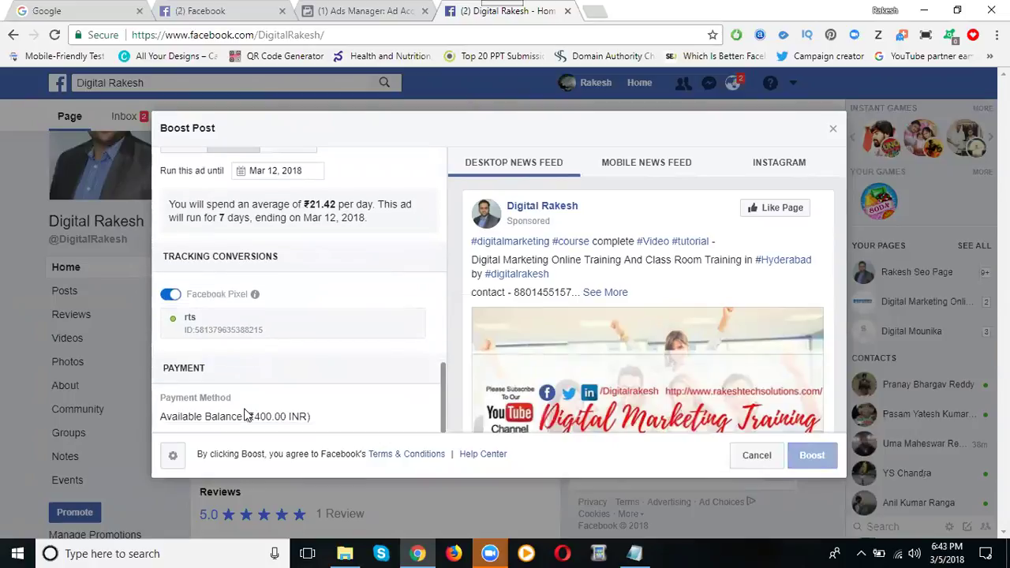
scroll(284, 368, up, 1)
scroll(284, 369, up, 1)
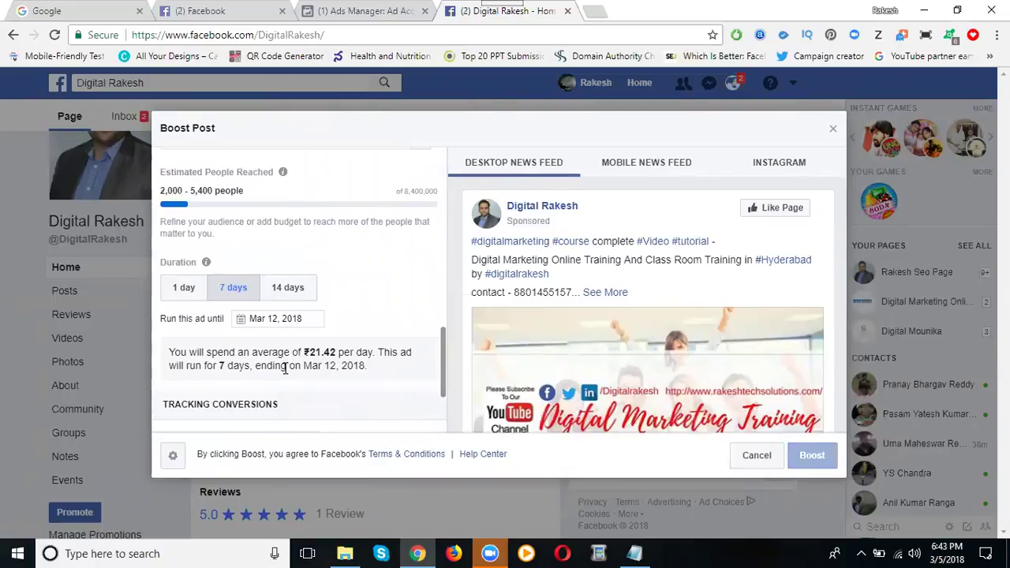
scroll(287, 348, up, 1)
scroll(300, 308, up, 1)
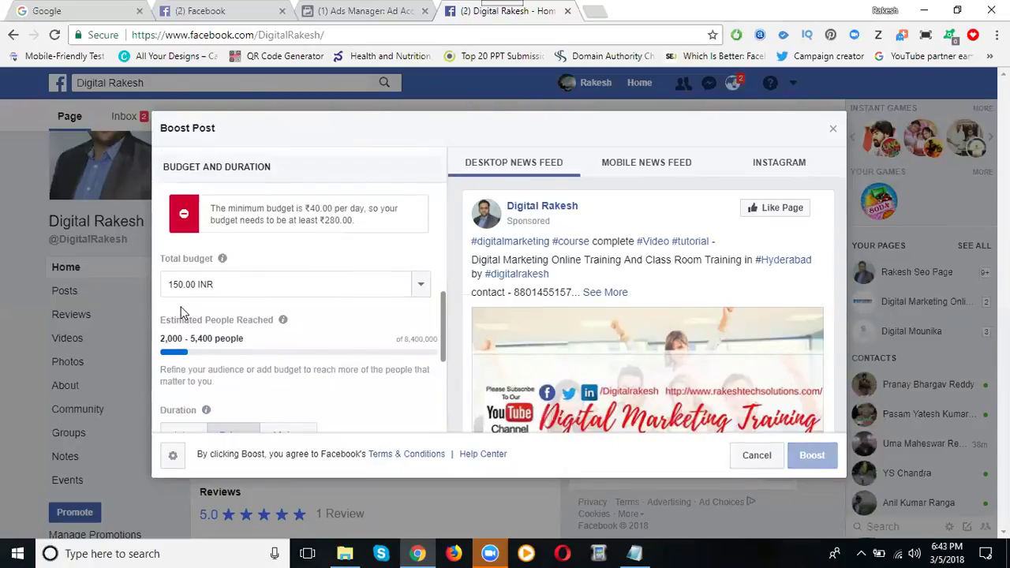
scroll(179, 308, up, 1)
scroll(185, 283, down, 1)
scroll(185, 283, down, 2)
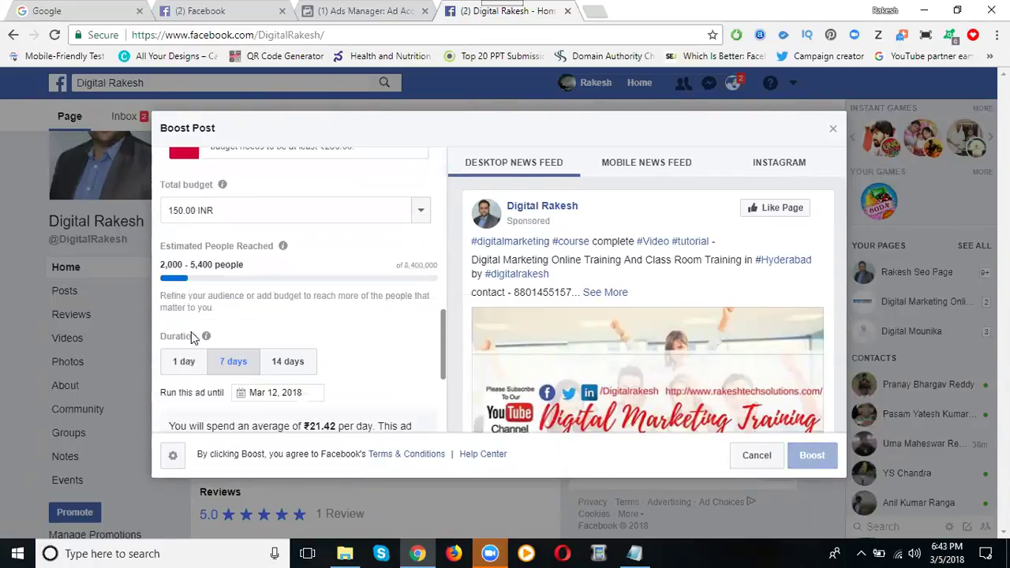
Switch the duration back to 1 day, ending Mar 6, 2018
click(182, 299)
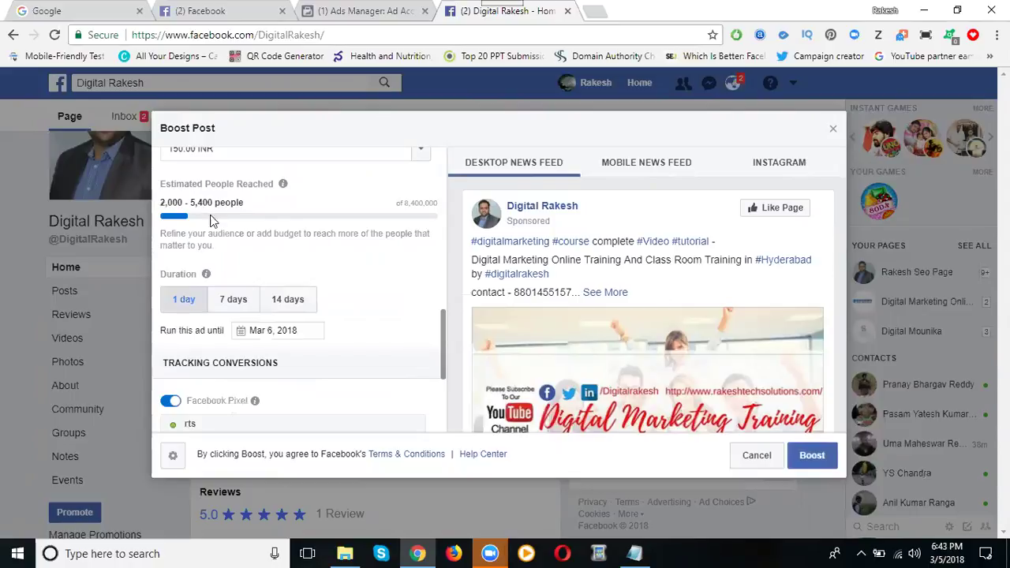
scroll(228, 237, down, 1)
scroll(231, 260, up, 2)
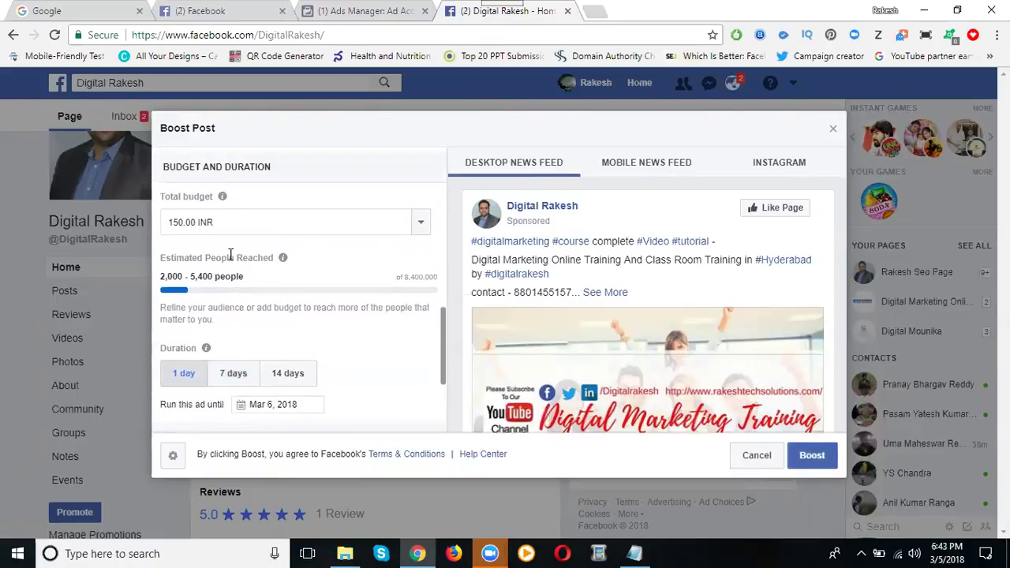
scroll(231, 261, up, 2)
scroll(232, 261, up, 1)
Remove Educational technology, Hyderabad, Social network and Tutorial interests from the audience and save
click(424, 204)
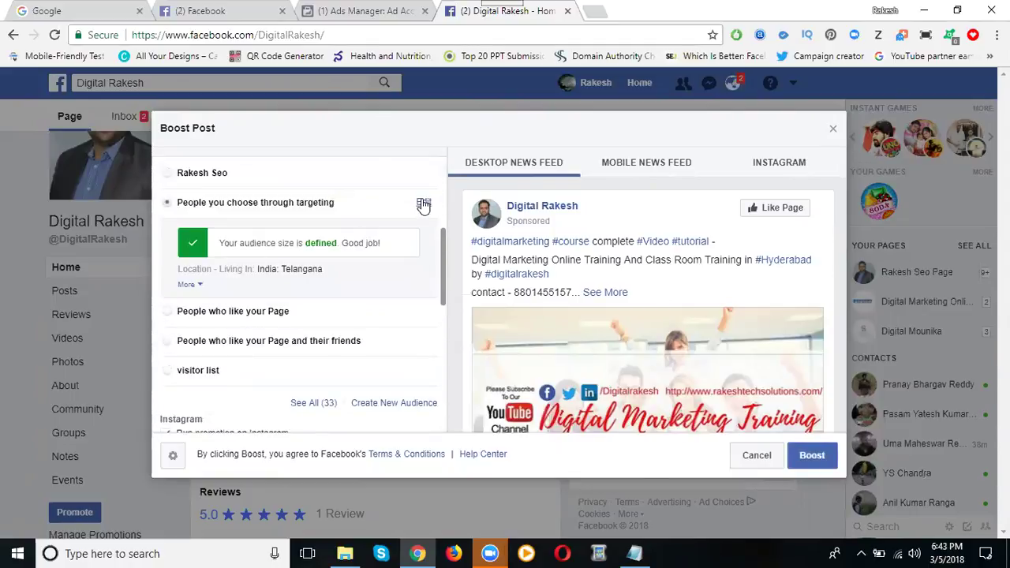
scroll(531, 296, down, 2)
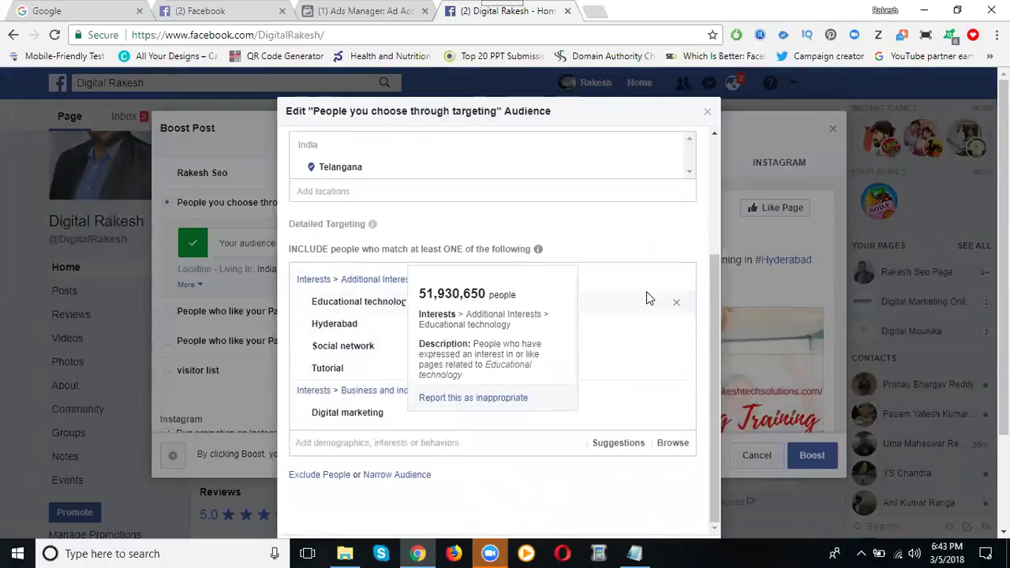
click(676, 306)
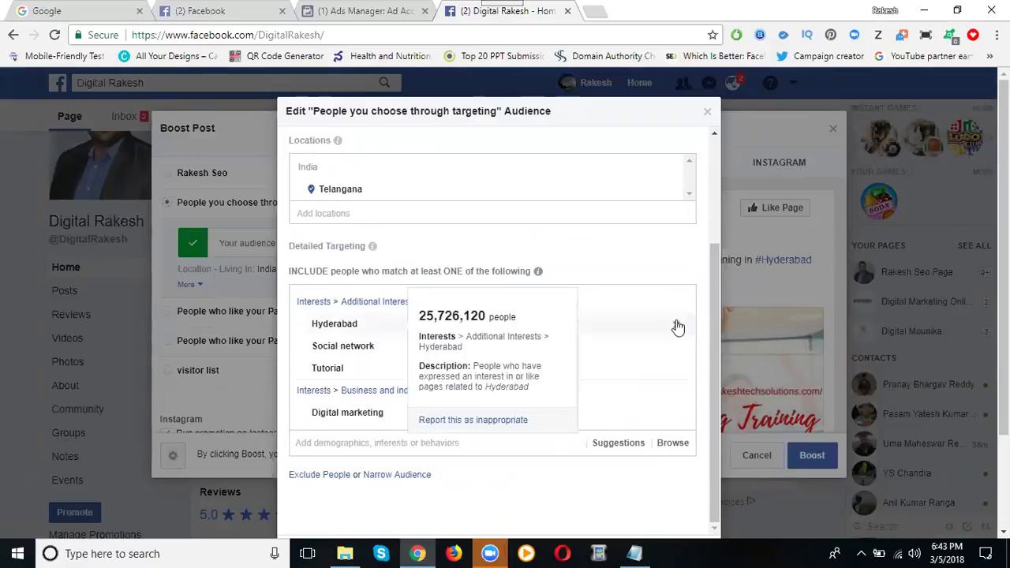
click(678, 326)
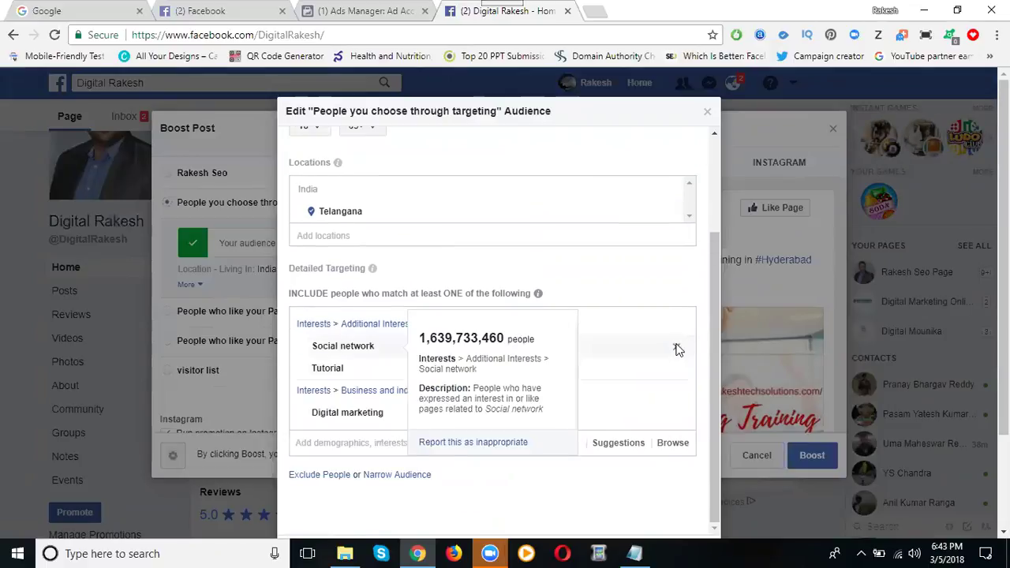
click(677, 350)
click(681, 368)
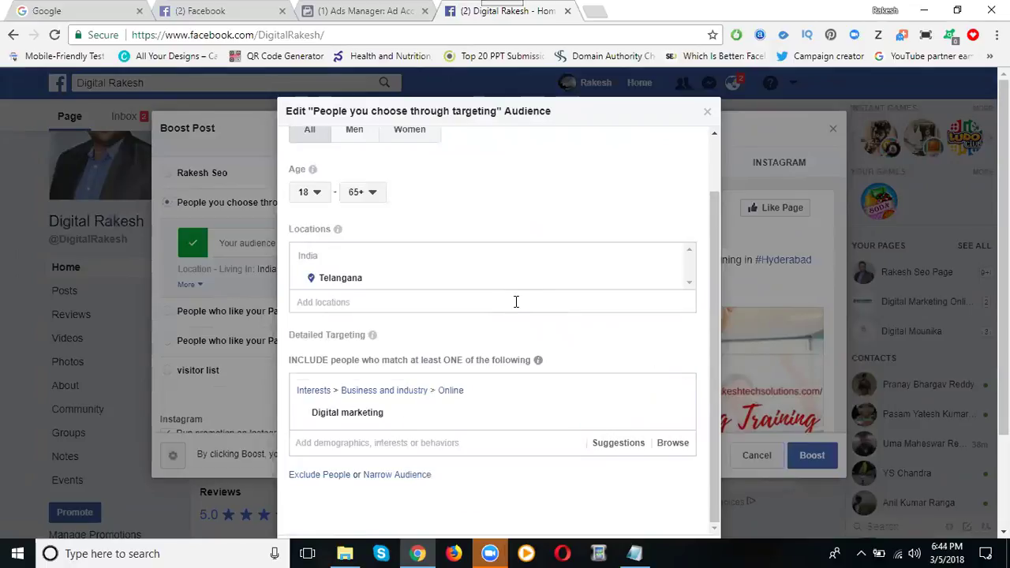
scroll(514, 301, down, 1)
scroll(473, 308, down, 1)
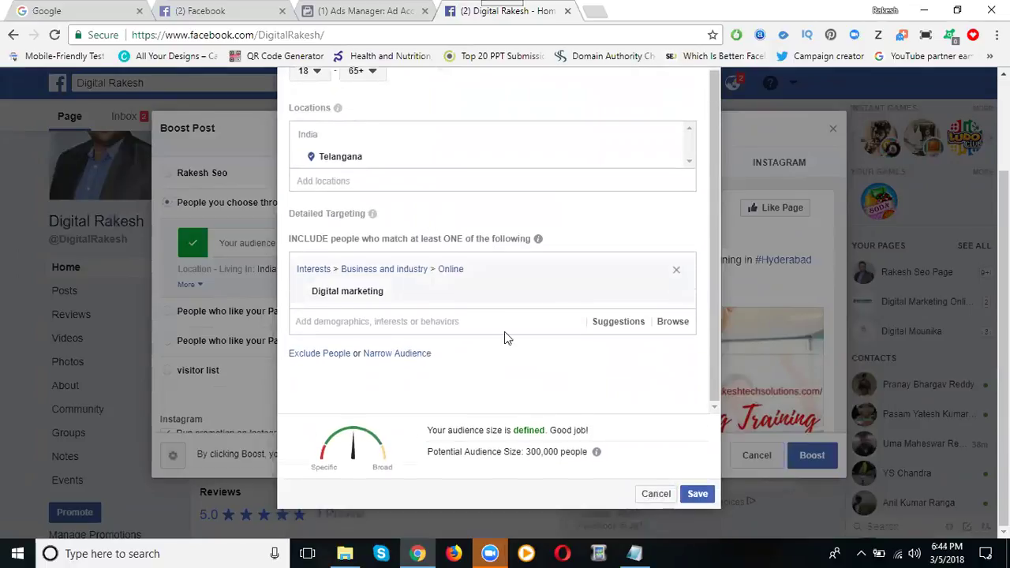
click(688, 491)
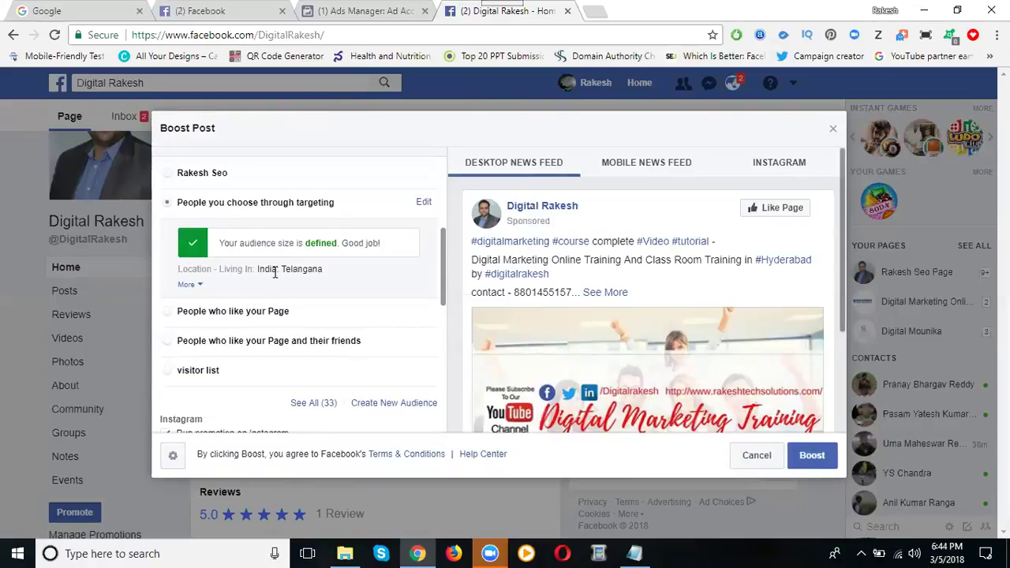
Scroll through the Boost Post panel to review the settings and ₹400 payment balance
scroll(271, 271, down, 2)
scroll(271, 276, down, 1)
scroll(271, 282, down, 3)
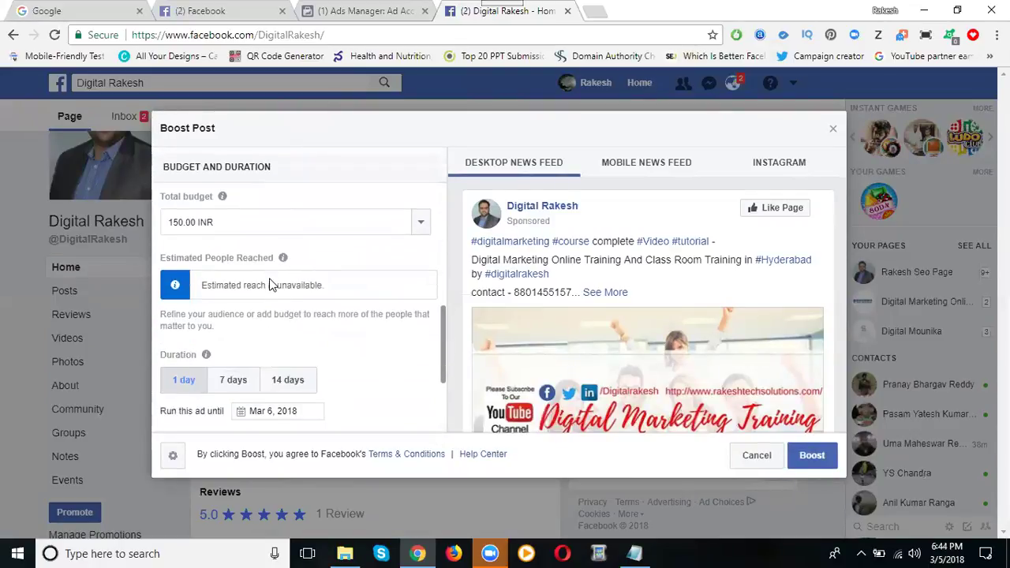
scroll(271, 289, down, 2)
scroll(238, 355, down, 1)
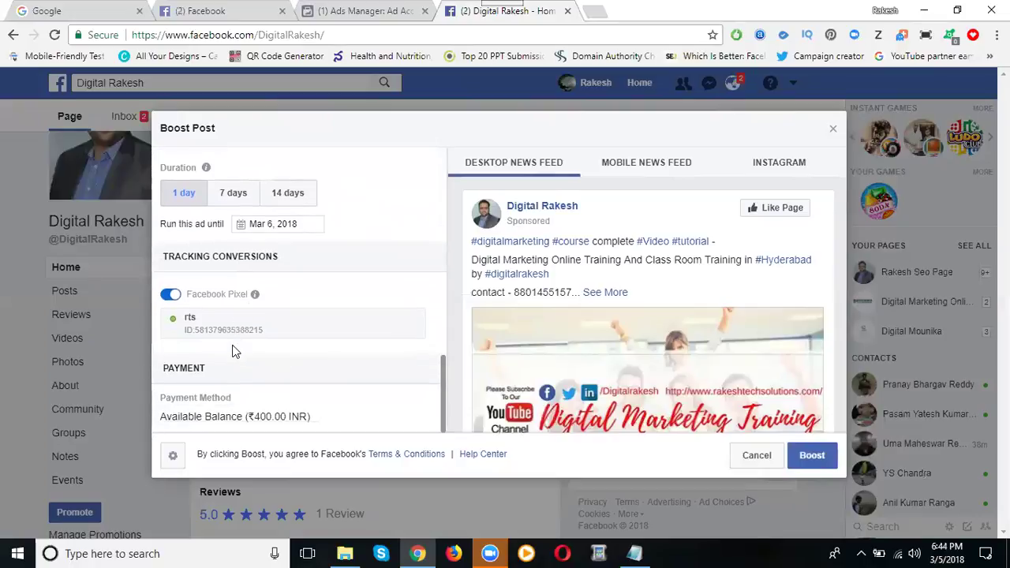
scroll(233, 351, up, 3)
scroll(233, 352, up, 2)
scroll(233, 351, up, 3)
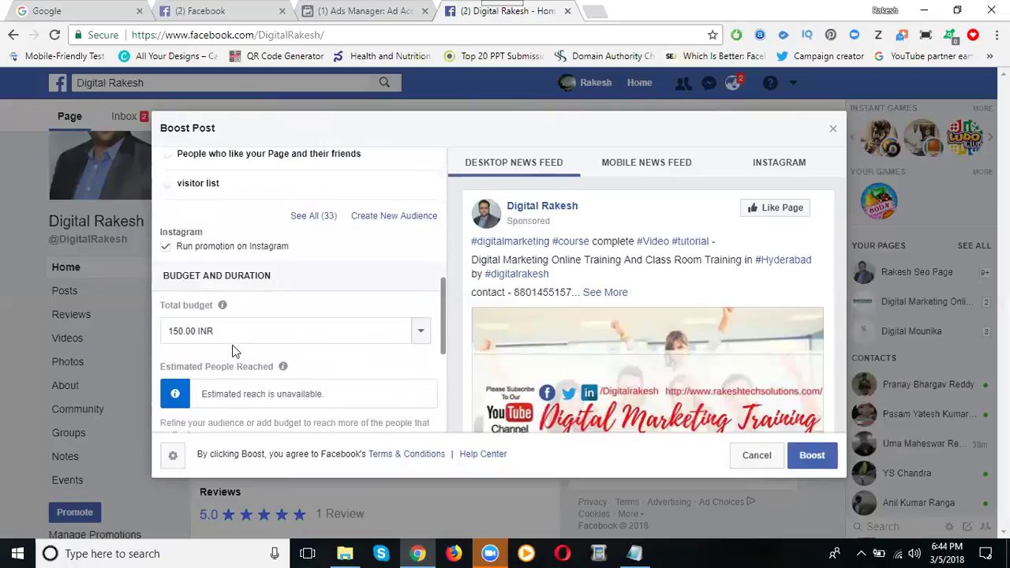
scroll(233, 347, up, 2)
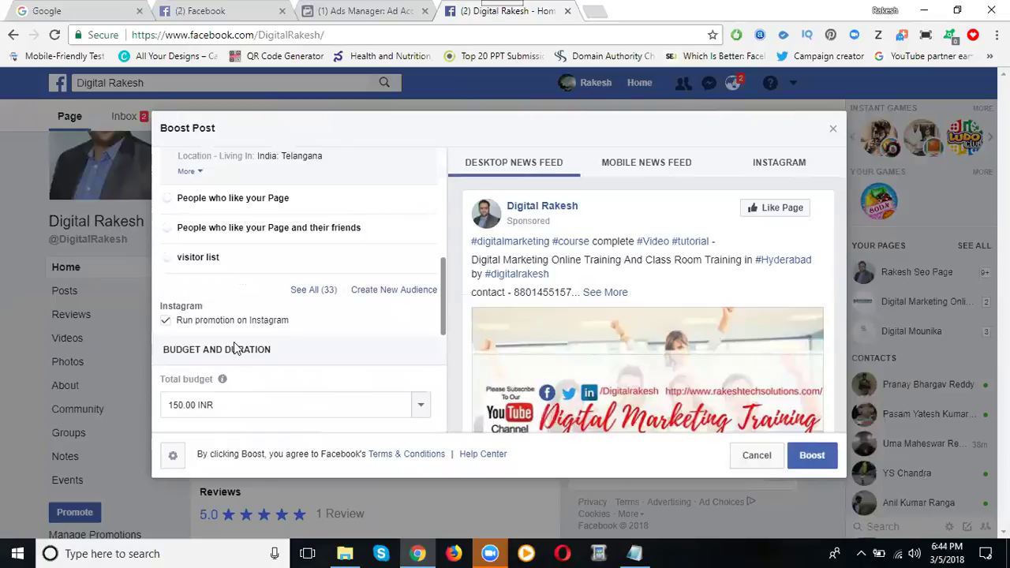
scroll(234, 347, down, 2)
scroll(234, 348, down, 4)
scroll(234, 345, down, 2)
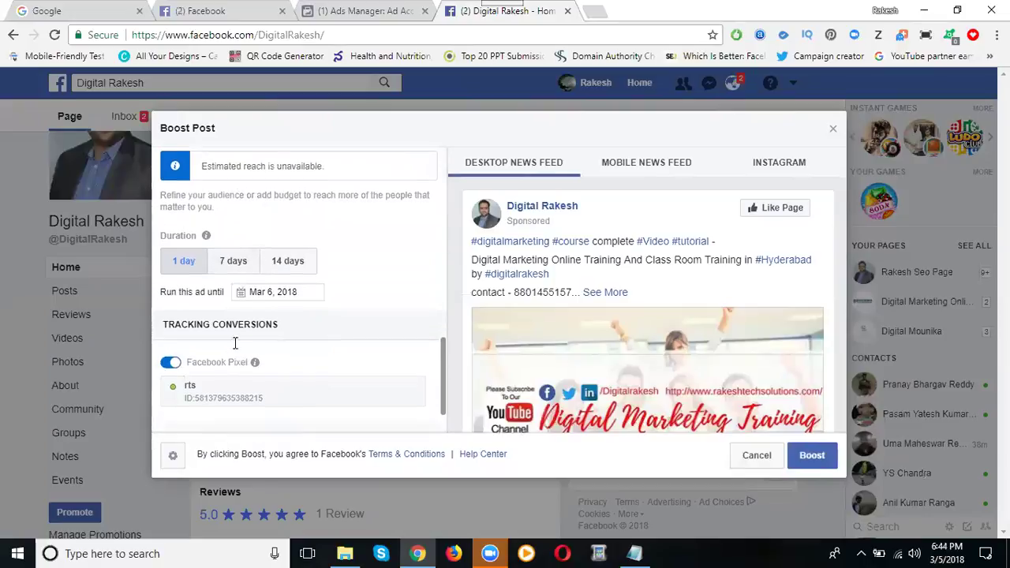
scroll(234, 345, down, 2)
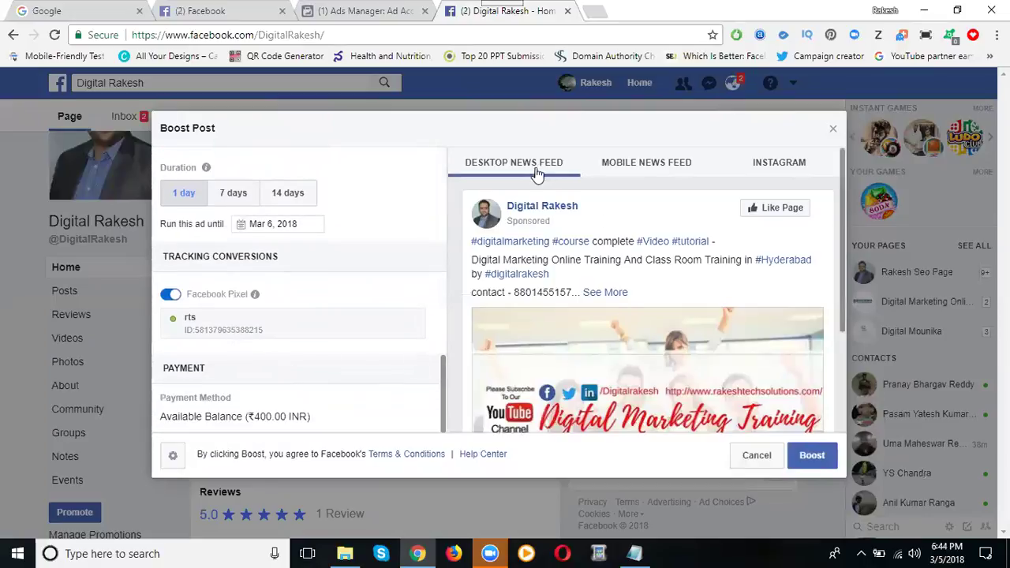
Preview the ad in Mobile News Feed and Instagram layouts, then return to the Facebook news feed
click(623, 168)
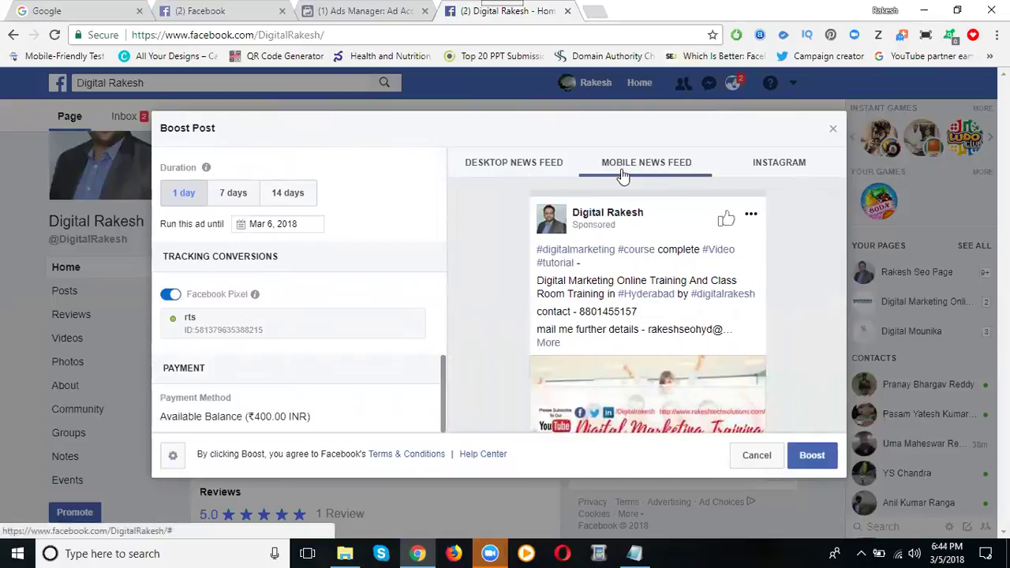
click(780, 166)
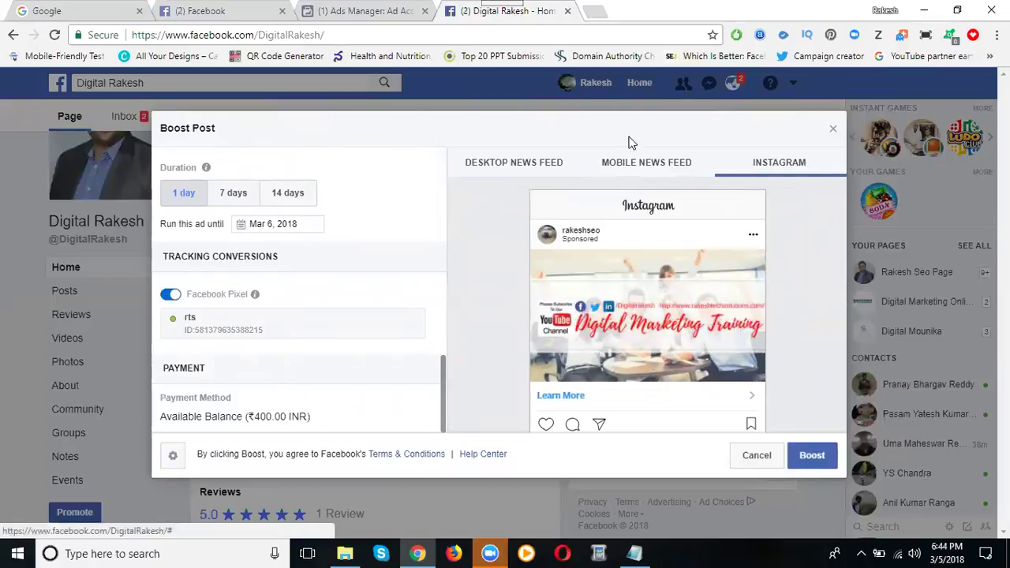
click(250, 11)
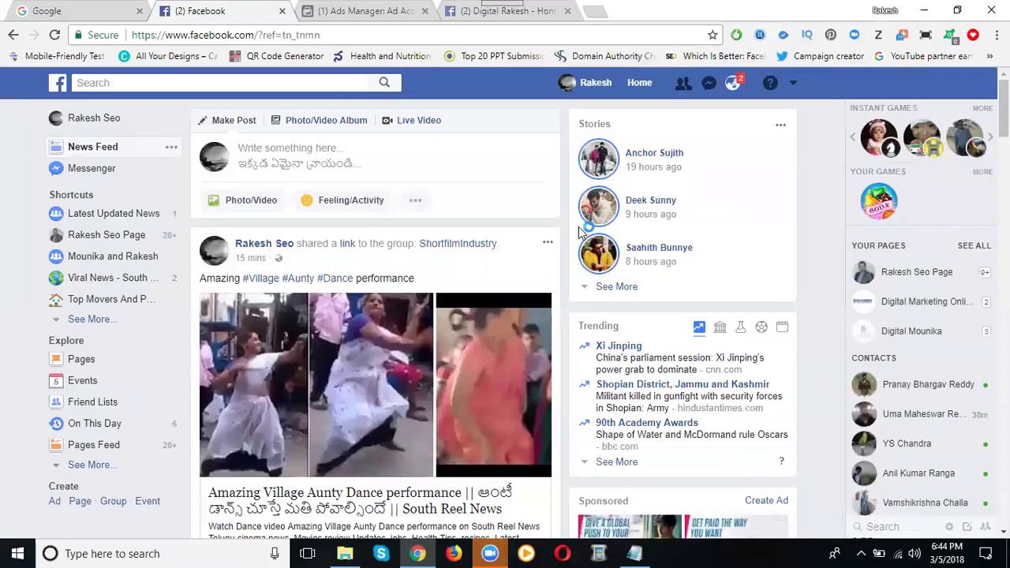
scroll(608, 281, down, 2)
scroll(624, 288, down, 2)
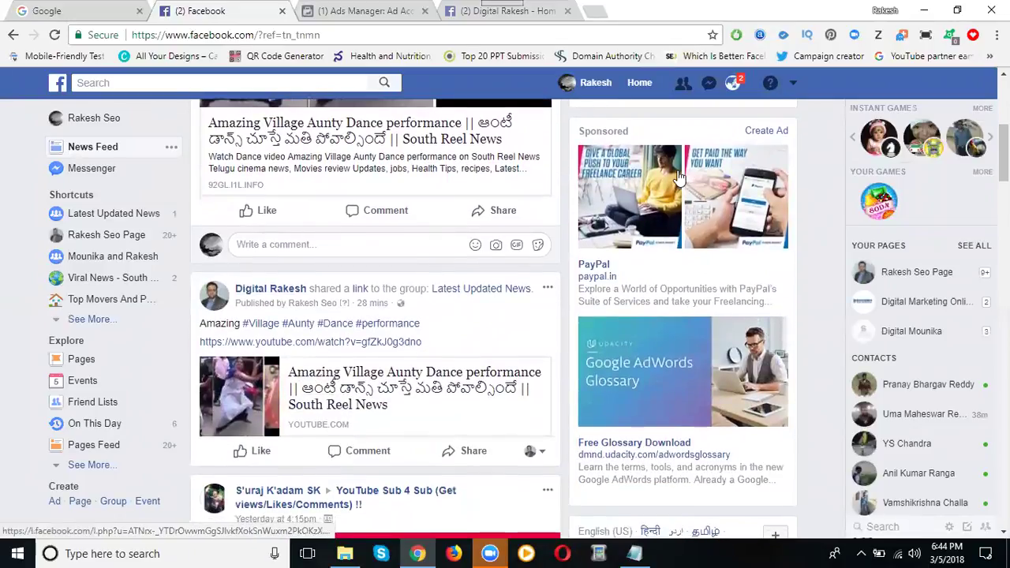
scroll(355, 261, down, 1)
scroll(355, 269, down, 1)
scroll(357, 276, down, 2)
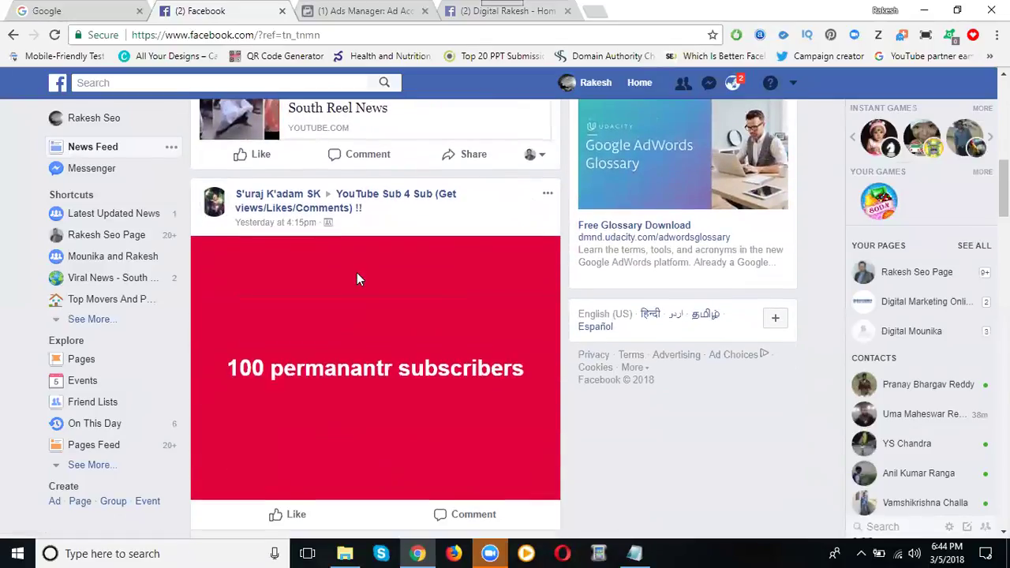
scroll(357, 273, down, 2)
scroll(356, 273, down, 3)
scroll(357, 274, down, 2)
scroll(357, 275, down, 4)
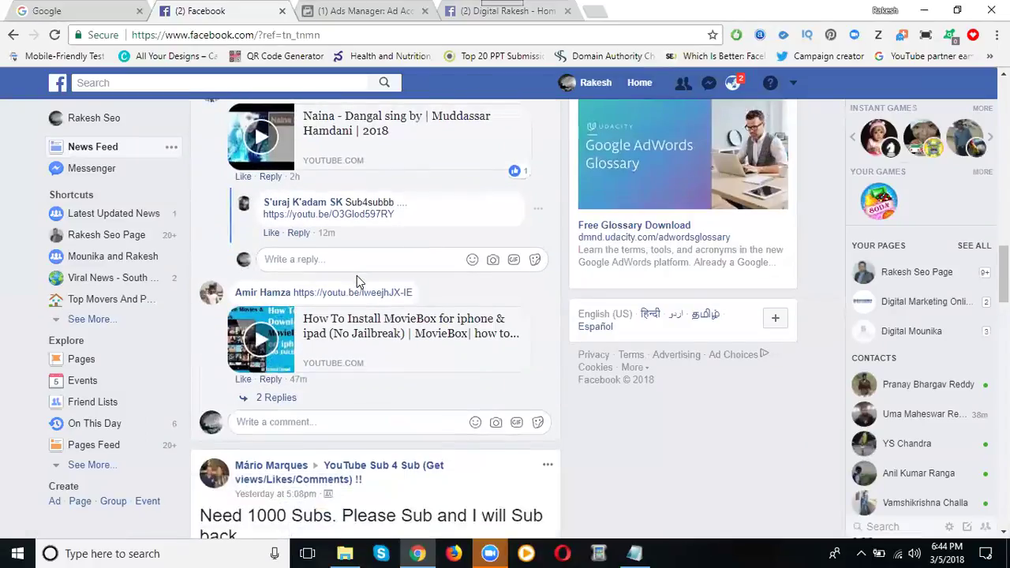
scroll(357, 281, down, 2)
scroll(356, 282, down, 3)
scroll(357, 281, down, 4)
scroll(360, 288, down, 4)
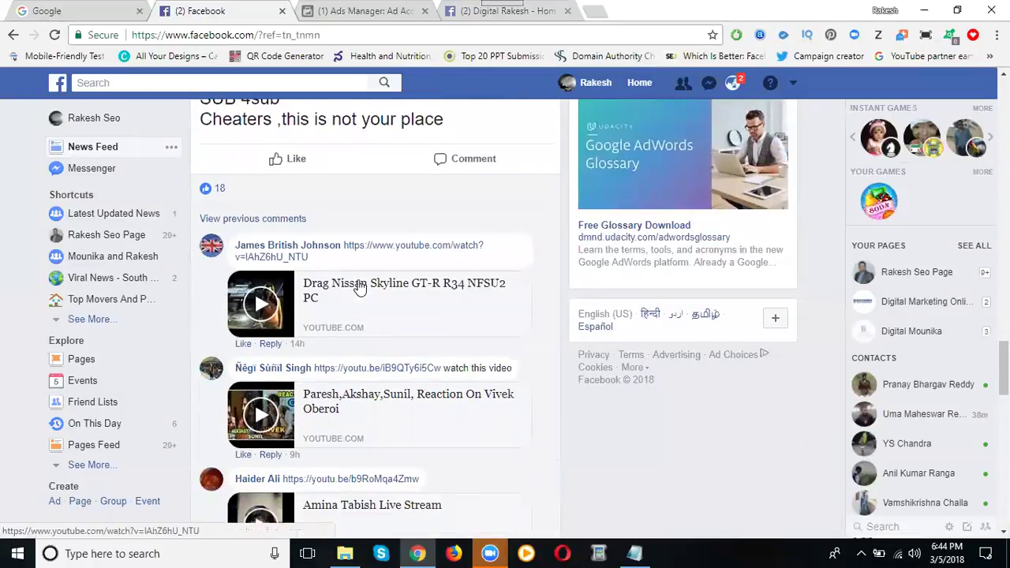
scroll(360, 288, down, 2)
scroll(361, 286, down, 6)
scroll(361, 287, down, 1)
scroll(361, 286, down, 4)
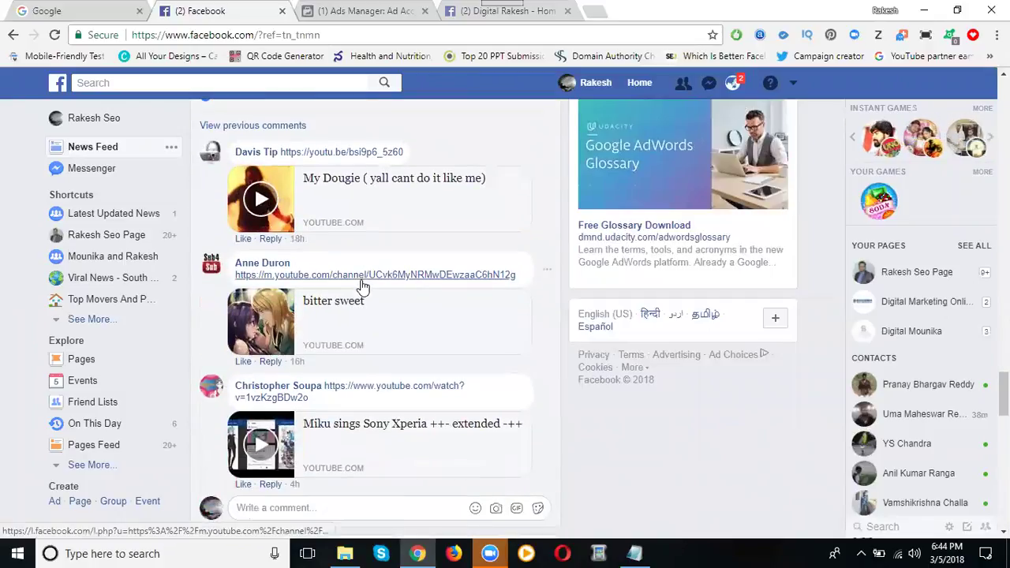
scroll(363, 286, down, 3)
scroll(363, 286, down, 4)
scroll(363, 284, down, 2)
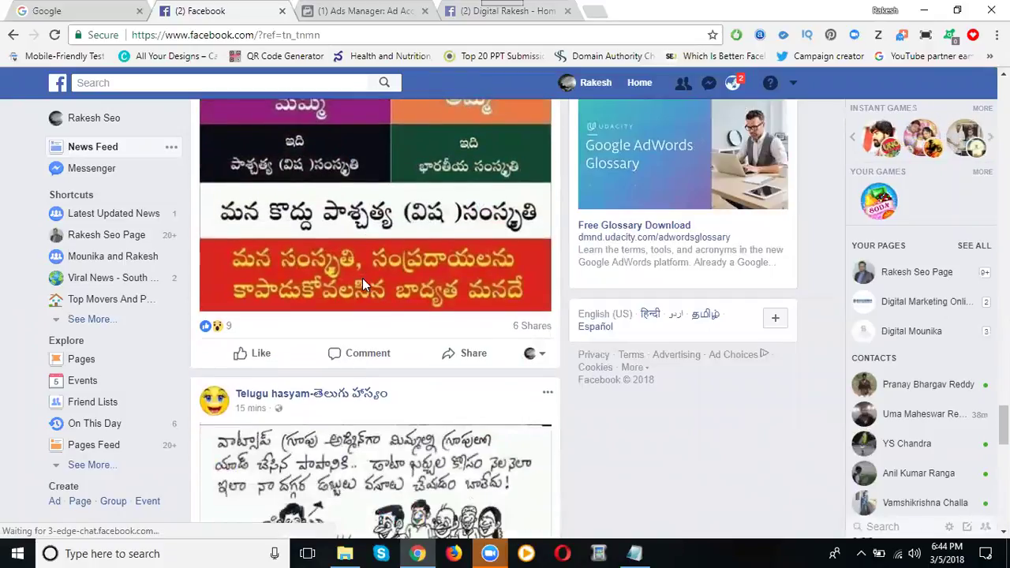
scroll(363, 284, down, 2)
scroll(461, 250, down, 3)
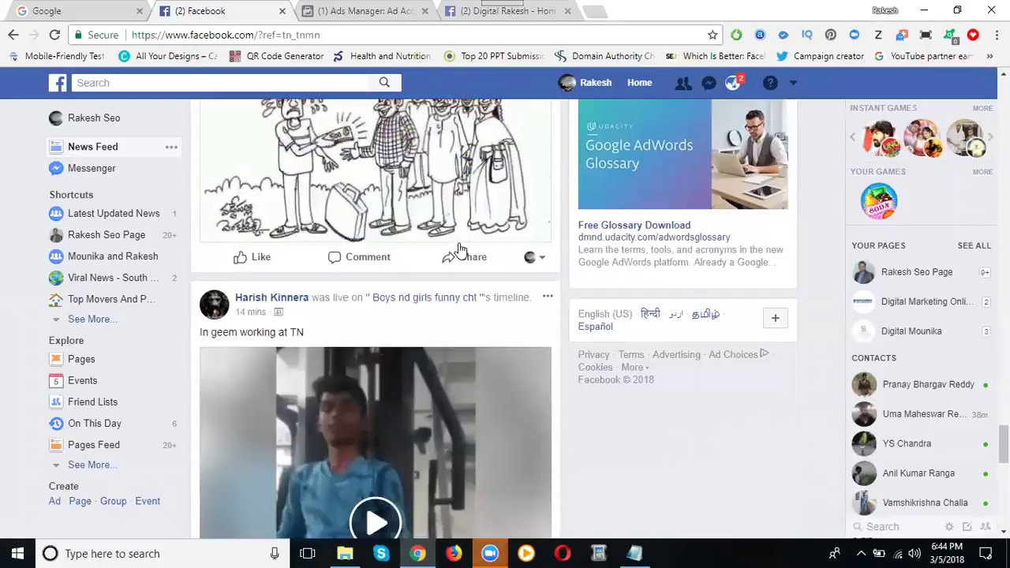
scroll(461, 249, down, 6)
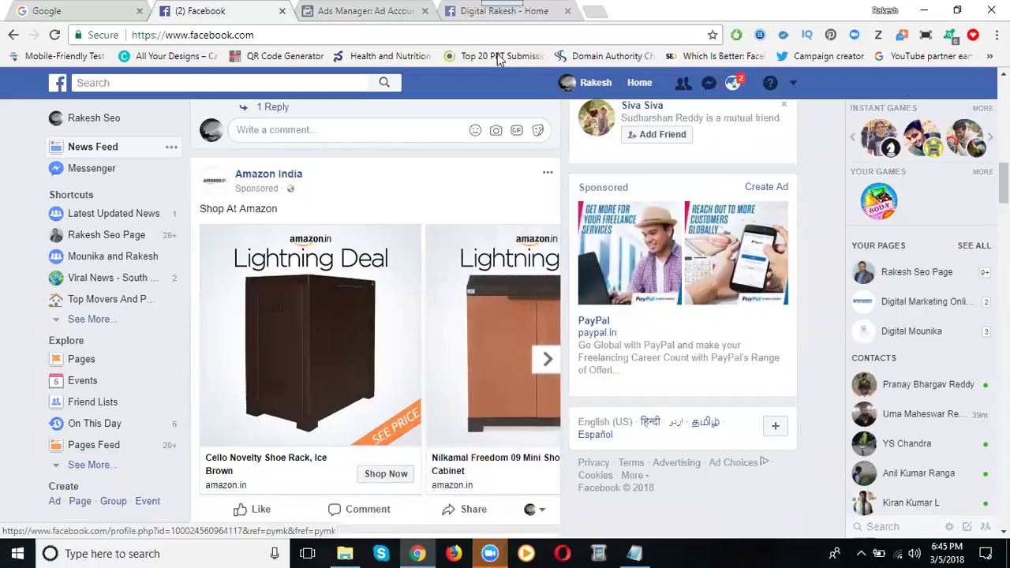
Back in the page's Boost Post settings, keep Learn More as the post's button
click(466, 10)
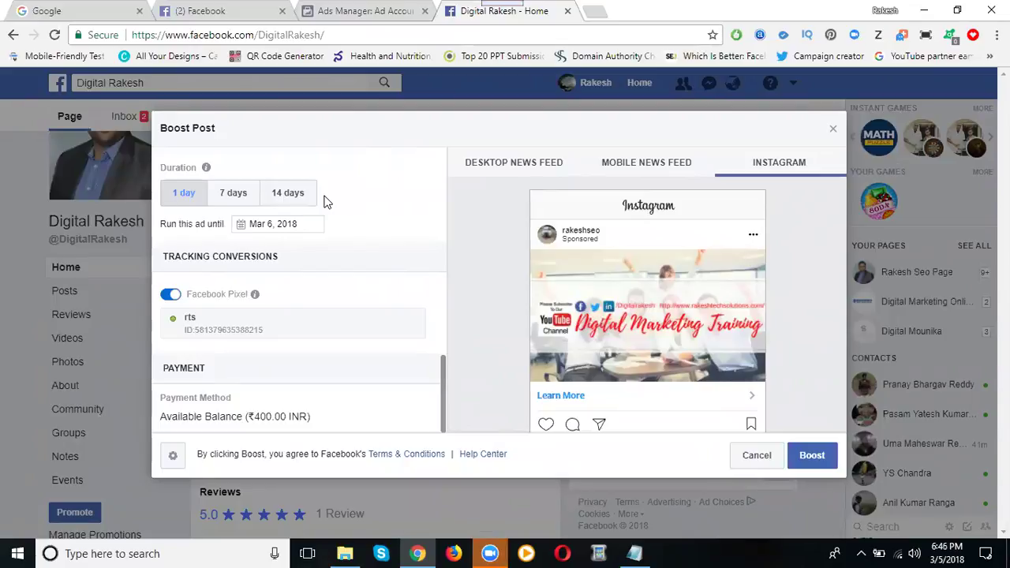
scroll(272, 250, up, 3)
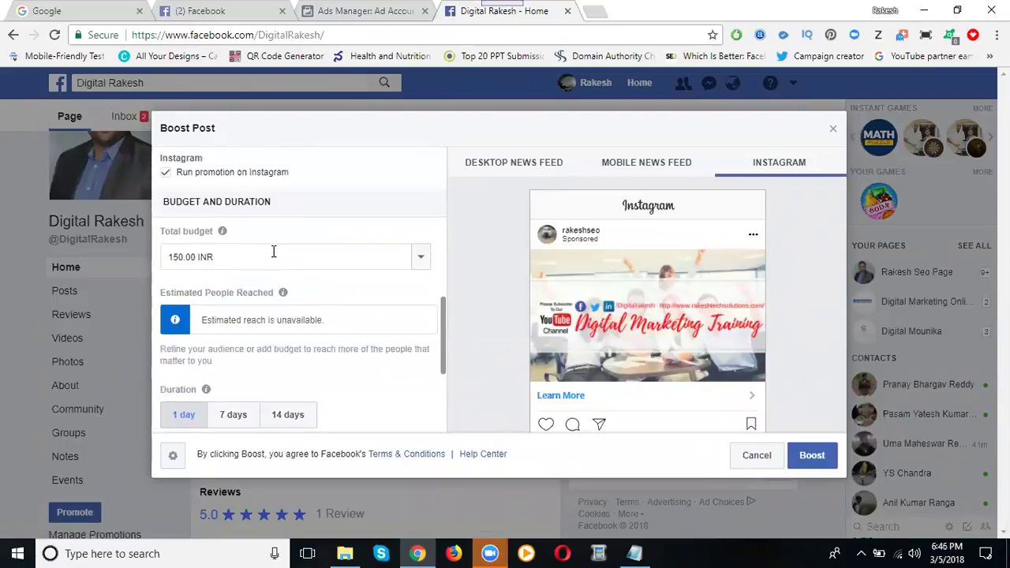
scroll(236, 245, up, 1)
scroll(229, 245, up, 1)
scroll(229, 241, up, 2)
scroll(229, 237, up, 1)
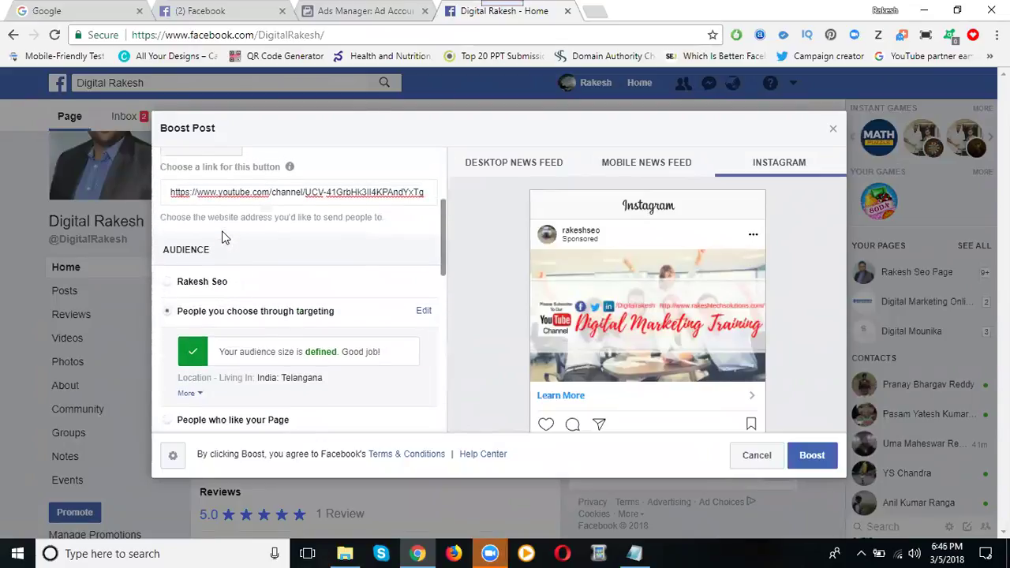
scroll(229, 230, up, 1)
scroll(228, 229, up, 1)
click(210, 290)
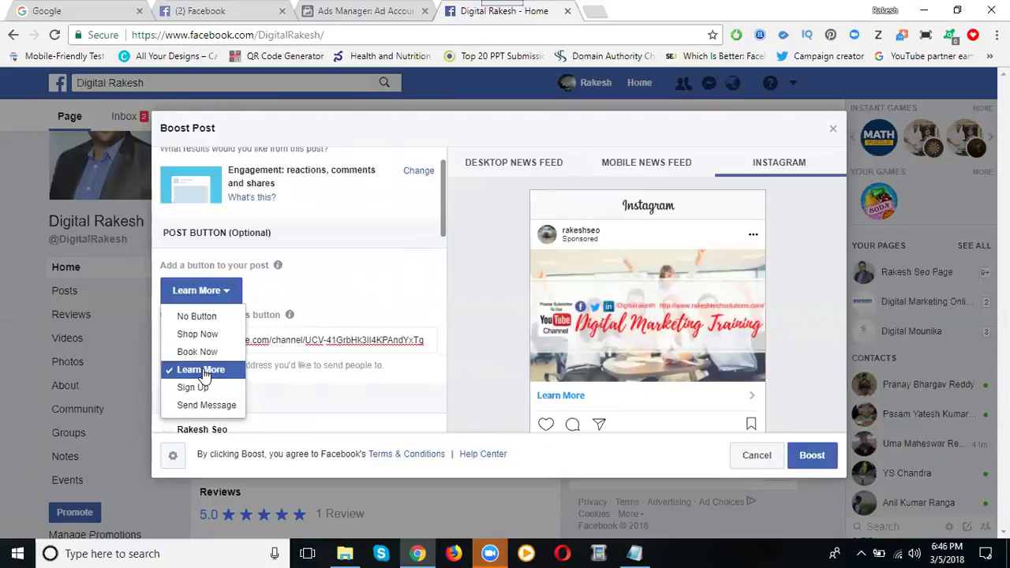
click(470, 268)
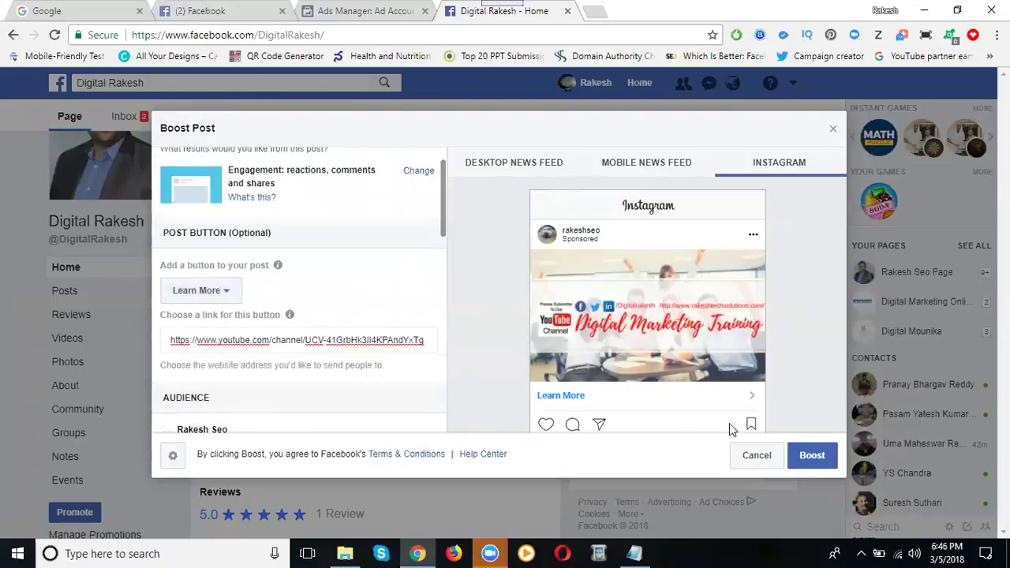
Boost the post, skipping and confirming past the GST information request
click(818, 460)
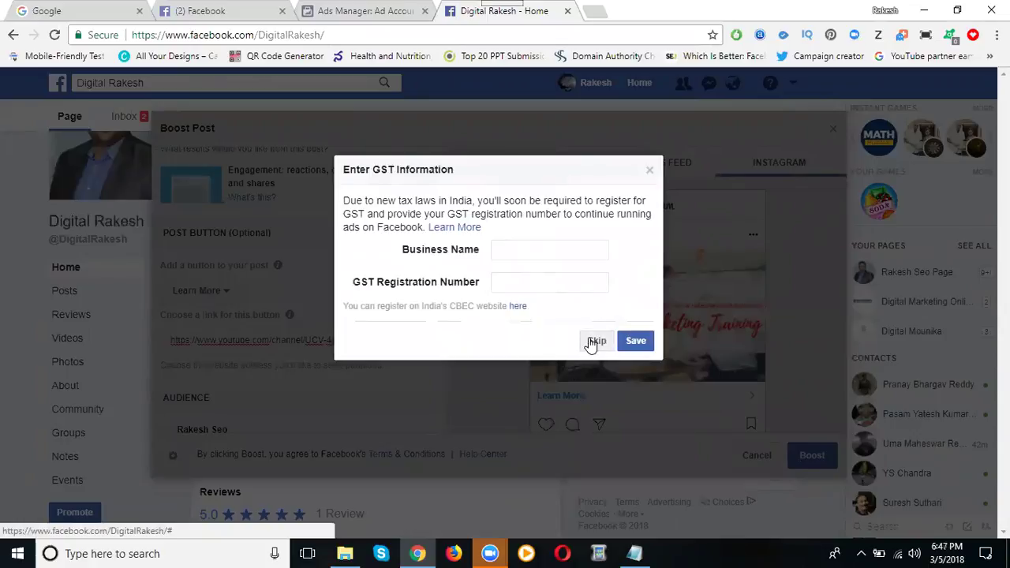
click(593, 342)
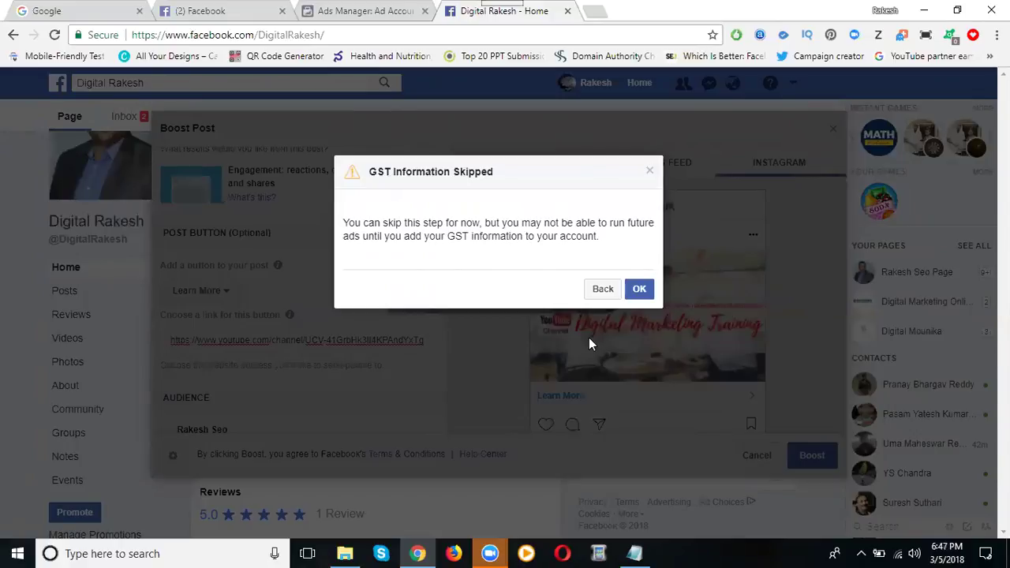
click(641, 291)
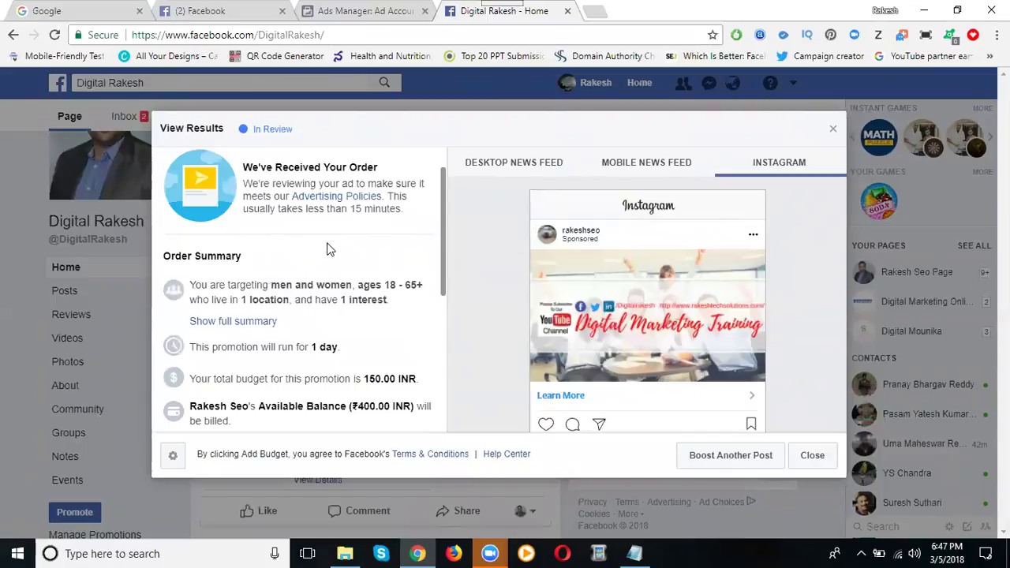
Review the in-review order summary, then switch to the Ads Manager ad accounts page
scroll(272, 306, down, 1)
scroll(273, 306, down, 1)
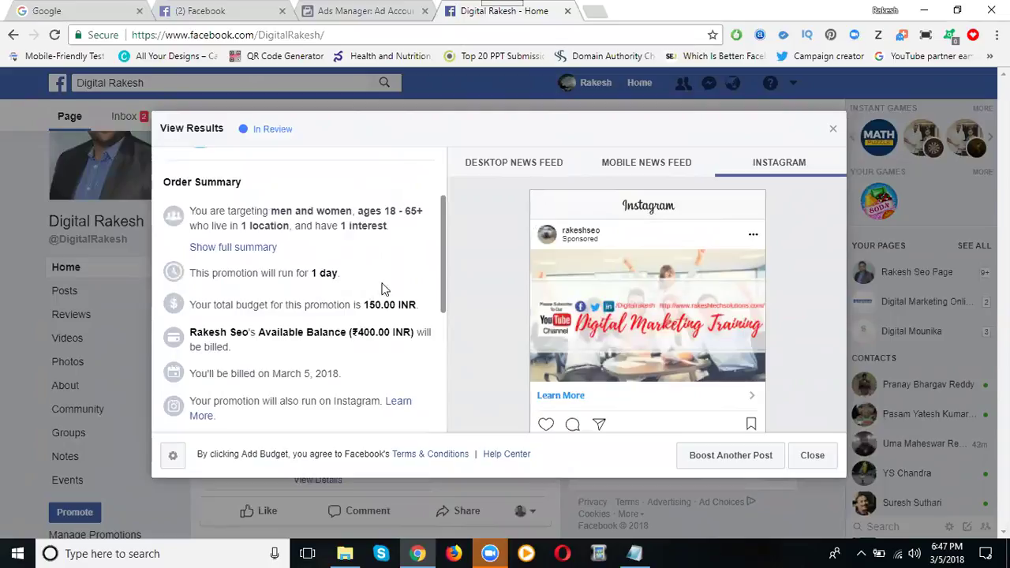
click(341, 10)
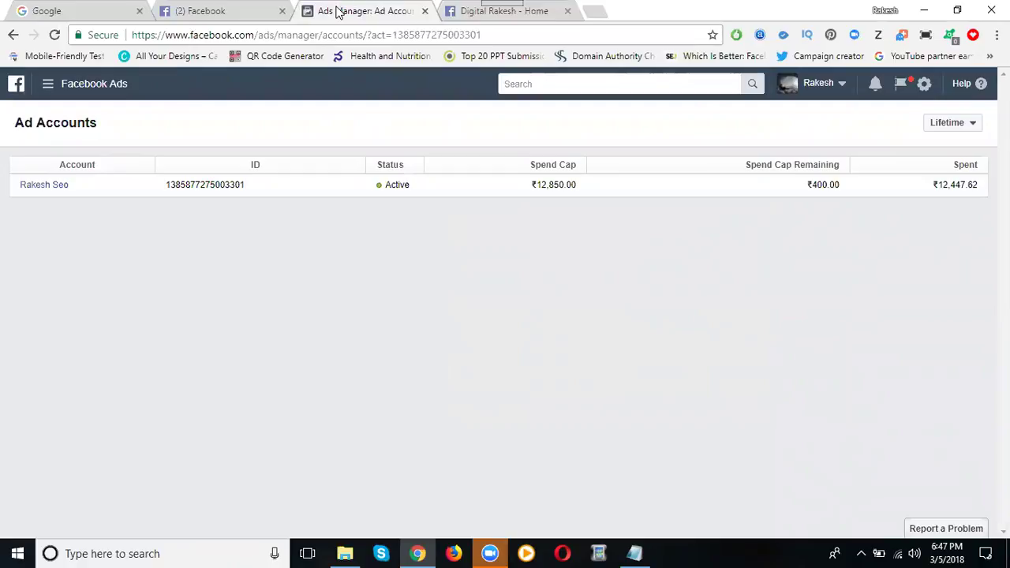
Open the ads tools menu and go to Ads Manager
click(45, 91)
click(40, 163)
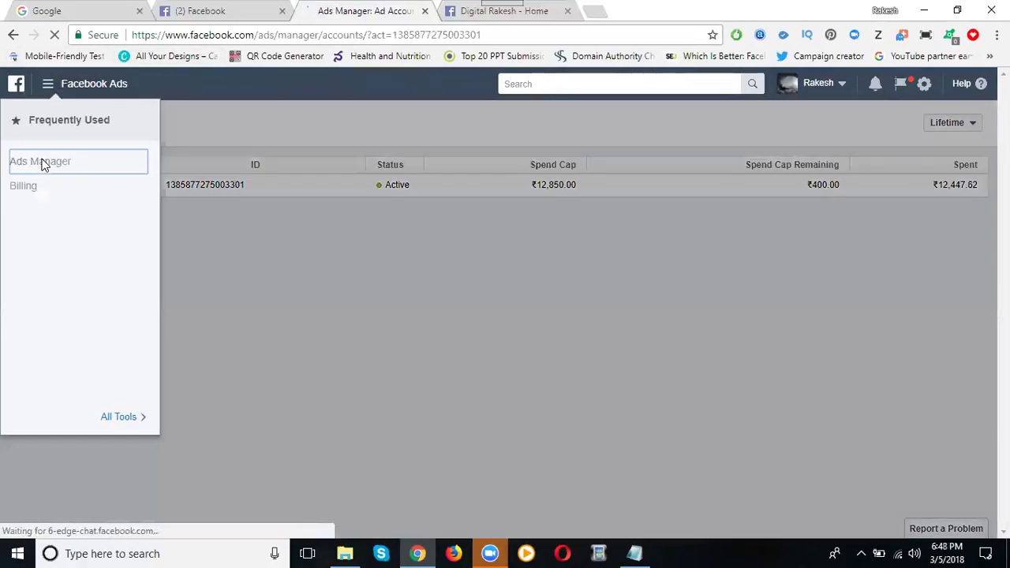